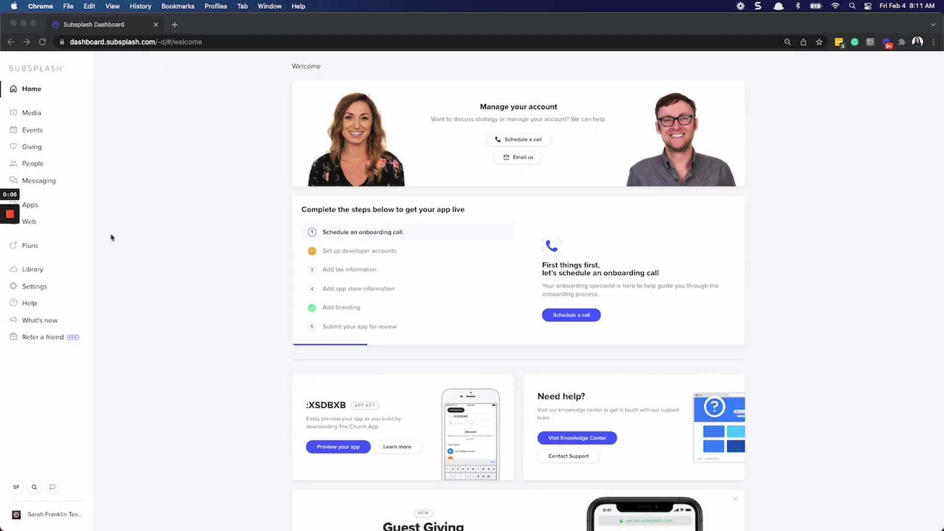
Step: Open the Google developer account setup in the Developer Accounts settings
left_click(42, 287)
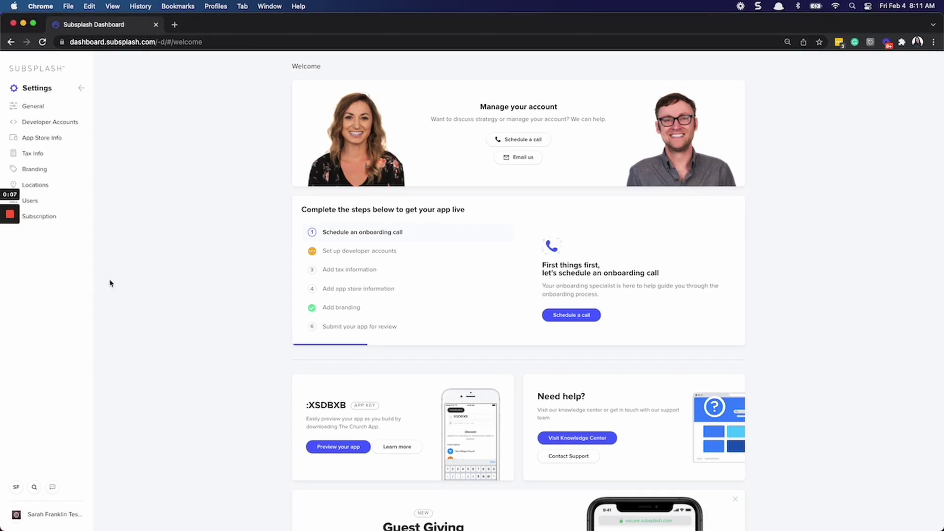
left_click(41, 126)
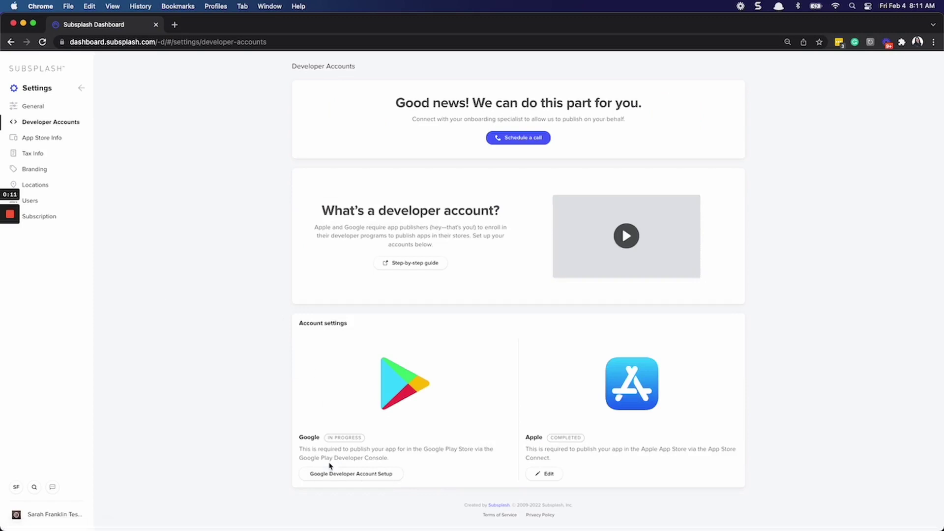
left_click(354, 475)
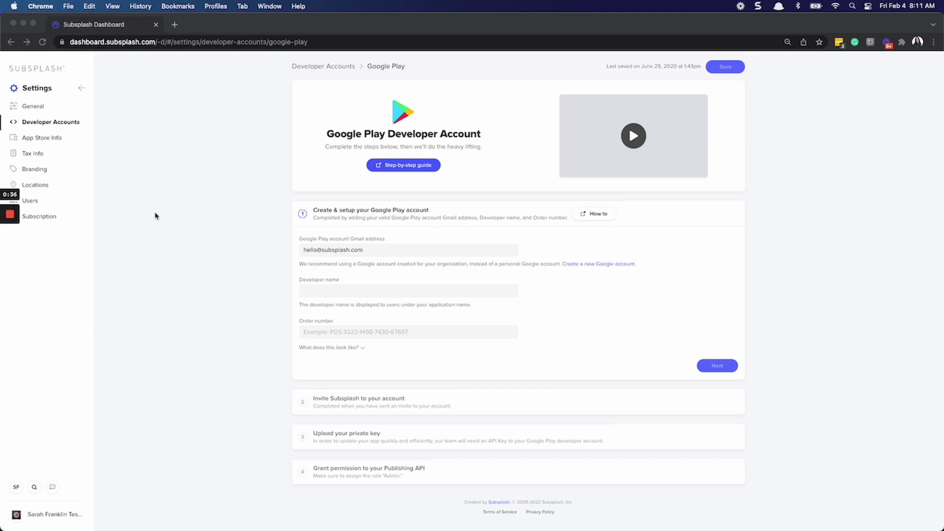
Step: Search the web for "google play console" in a new incognito window
left_click(69, 7)
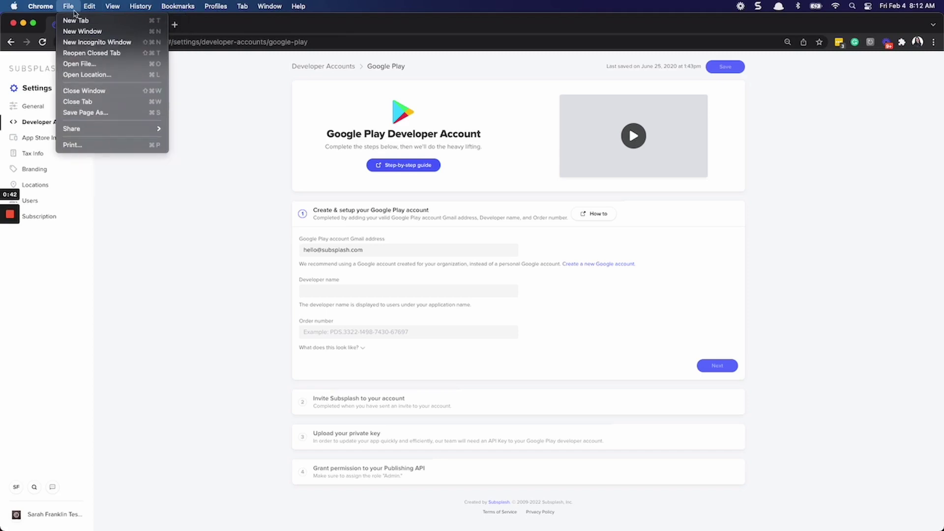
left_click(73, 44)
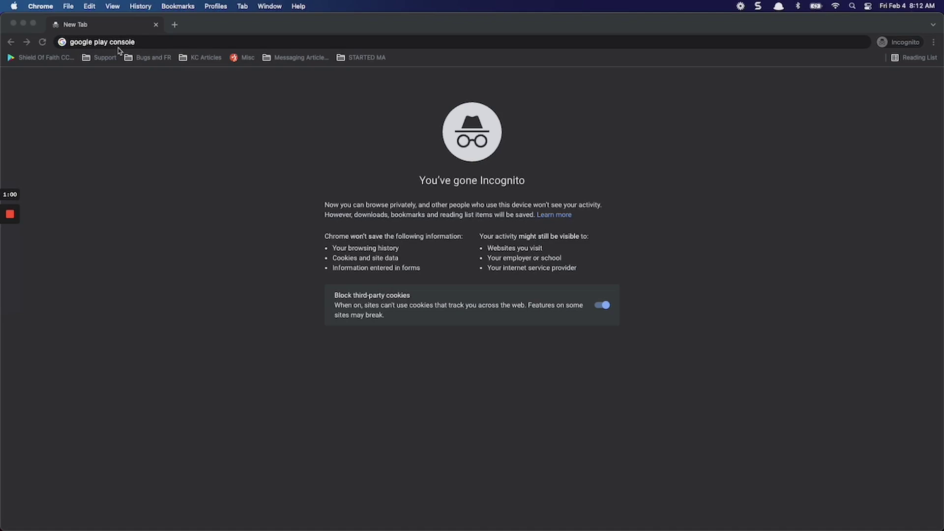
left_click(136, 41)
key("Return")
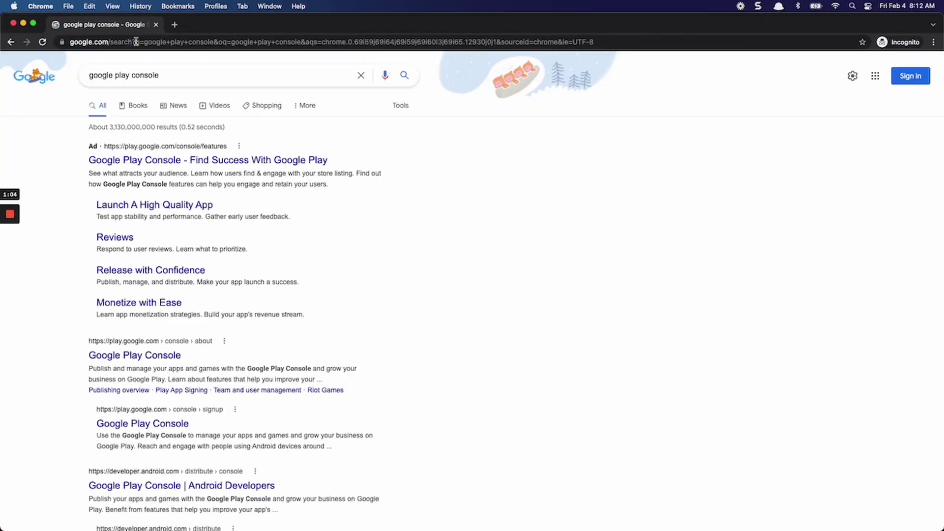
Step: Open the Google Play Console site from the search results and sign in with the organization's Google account
scroll(186, 169, "down", 2)
scroll(186, 169, "down", 2)
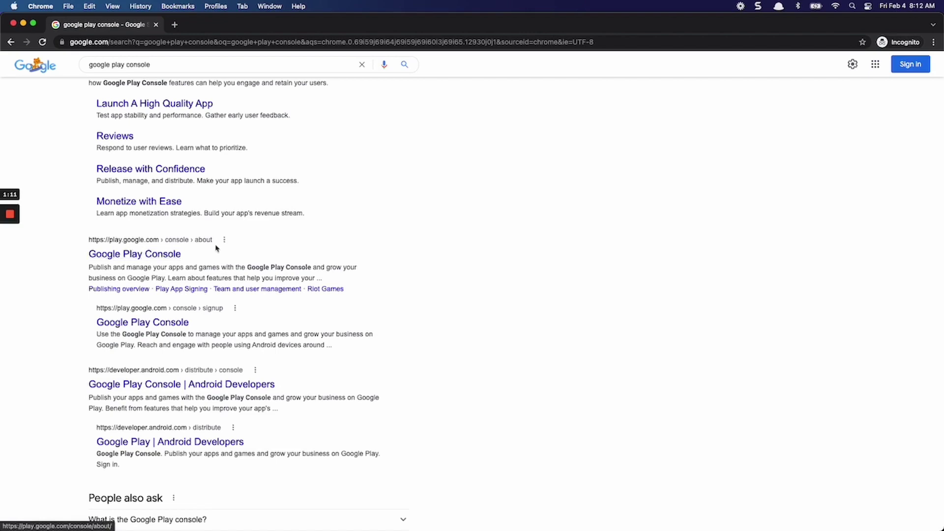
left_click(164, 255)
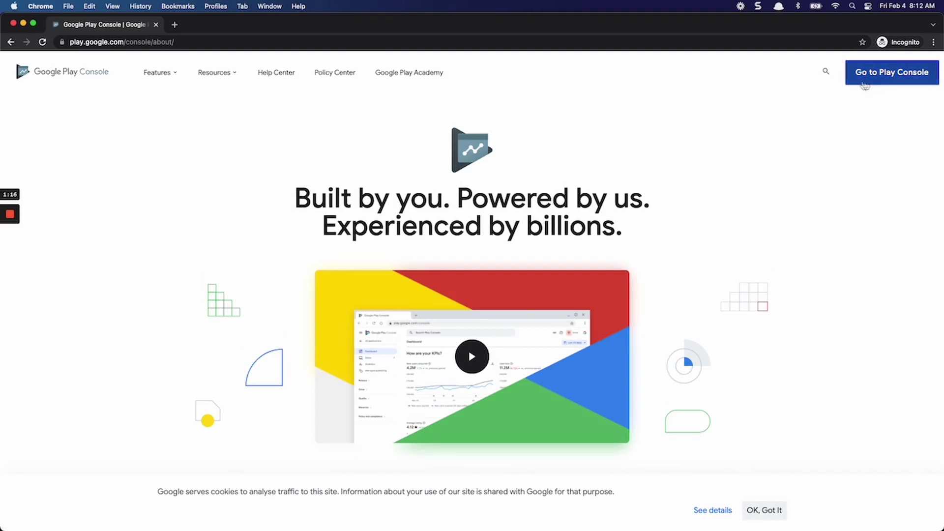
left_click(854, 73)
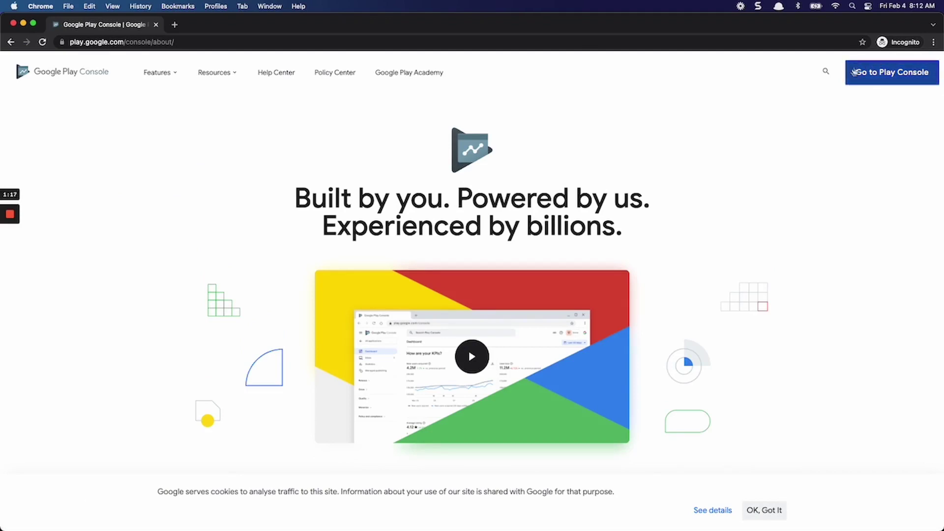
left_click(894, 72)
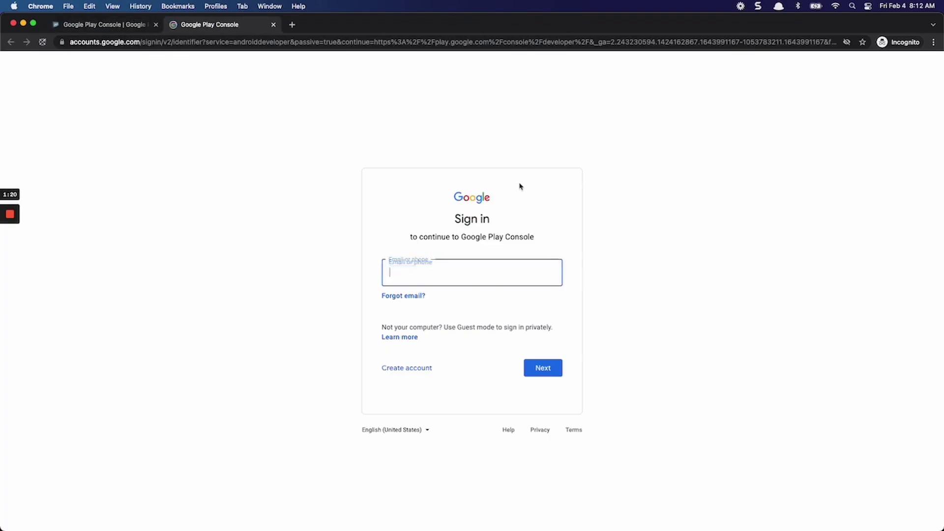
left_click(473, 277)
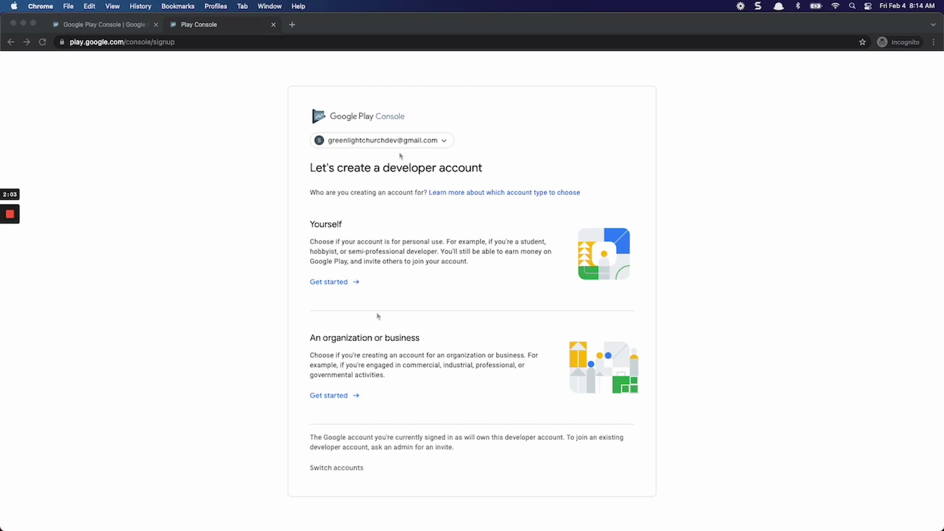
Step: Start creating a developer account for an organization or business
left_click(396, 399)
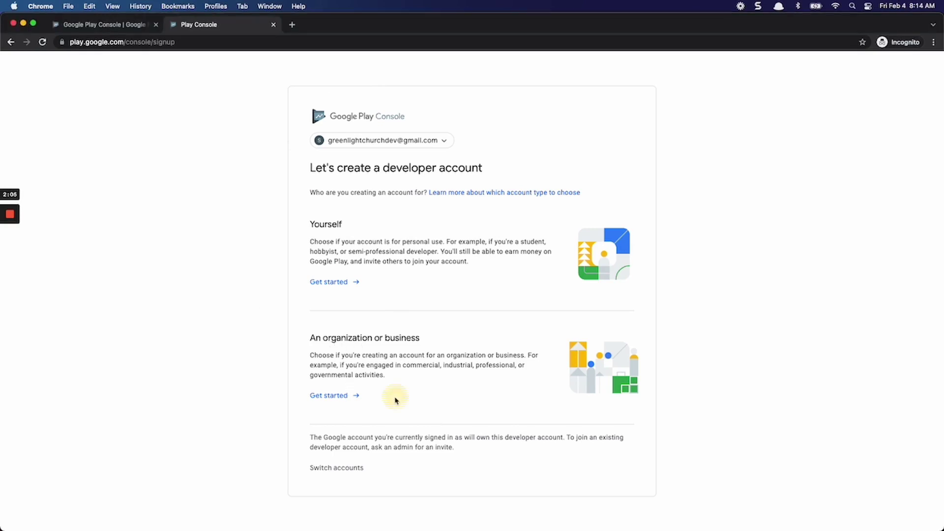
left_click(333, 397)
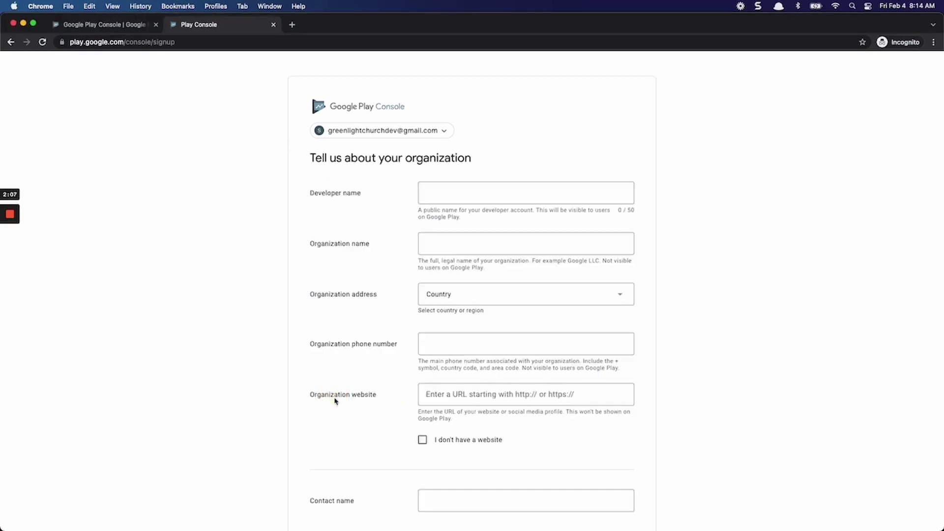
Step: Examine the signup form's organization details, contact details, verification options and terms
scroll(396, 227, "down", 1)
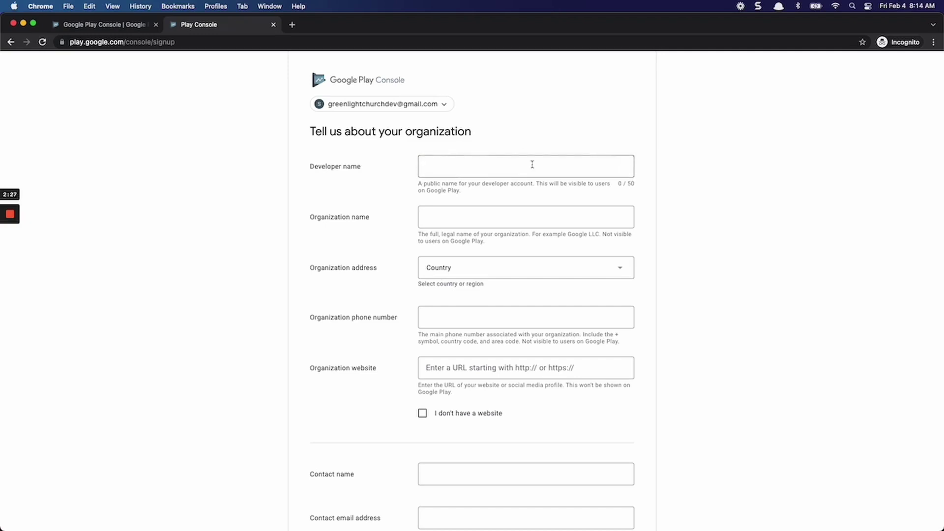
scroll(504, 167, "down", 2)
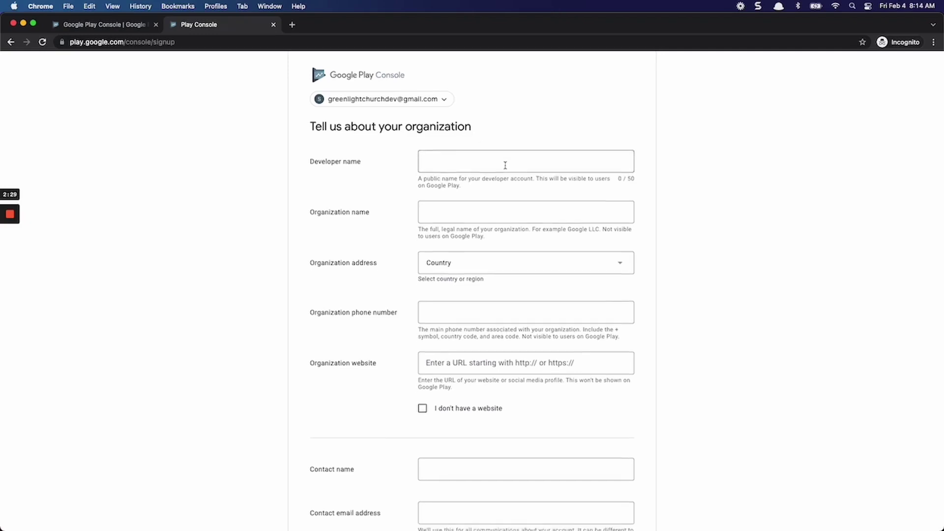
scroll(505, 168, "down", 2)
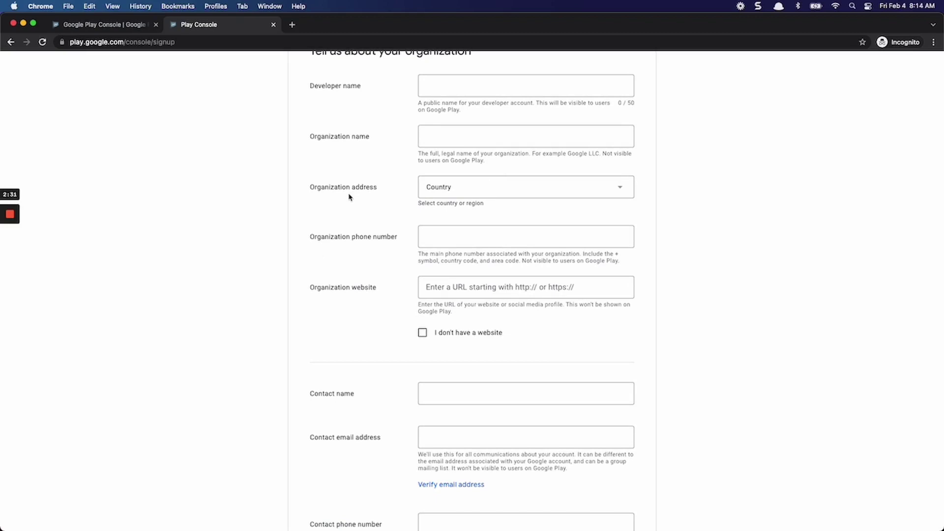
scroll(456, 242, "down", 2)
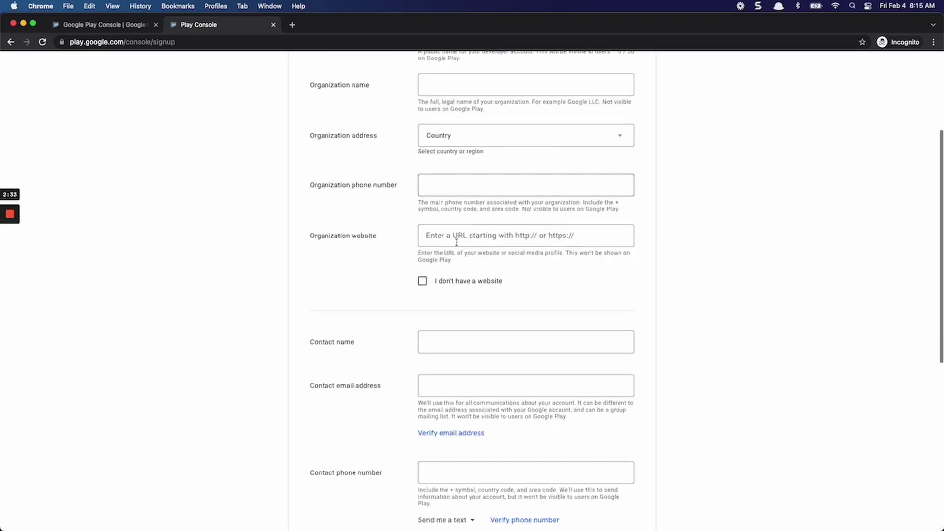
scroll(494, 206, "down", 2)
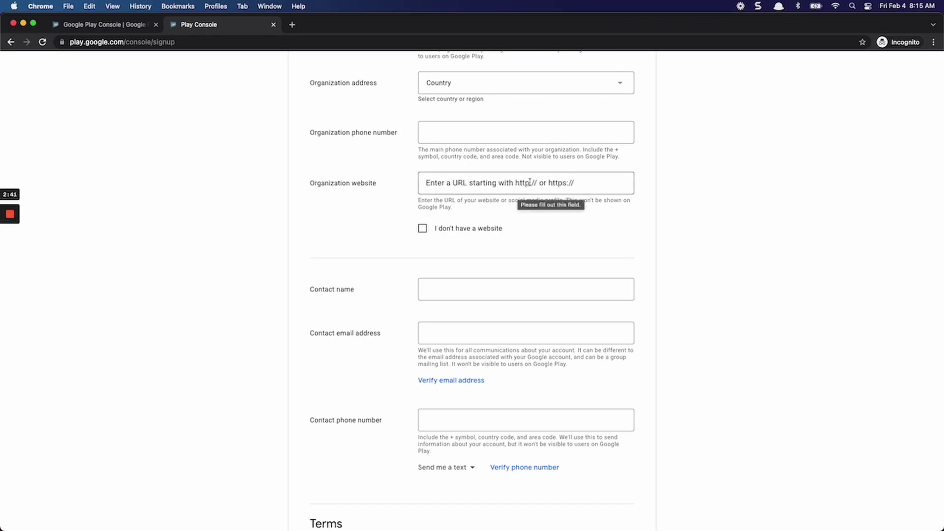
scroll(532, 182, "down", 5)
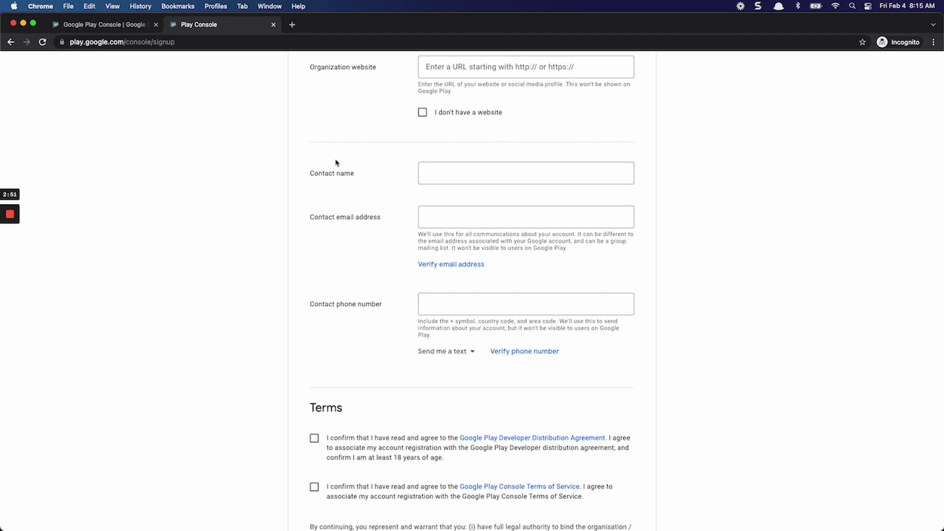
scroll(479, 177, "down", 3)
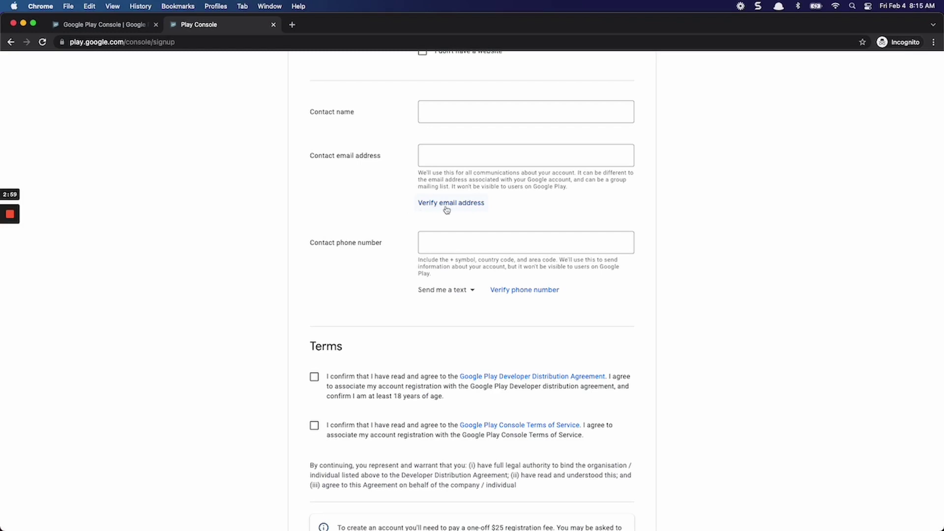
scroll(410, 253, "down", 2)
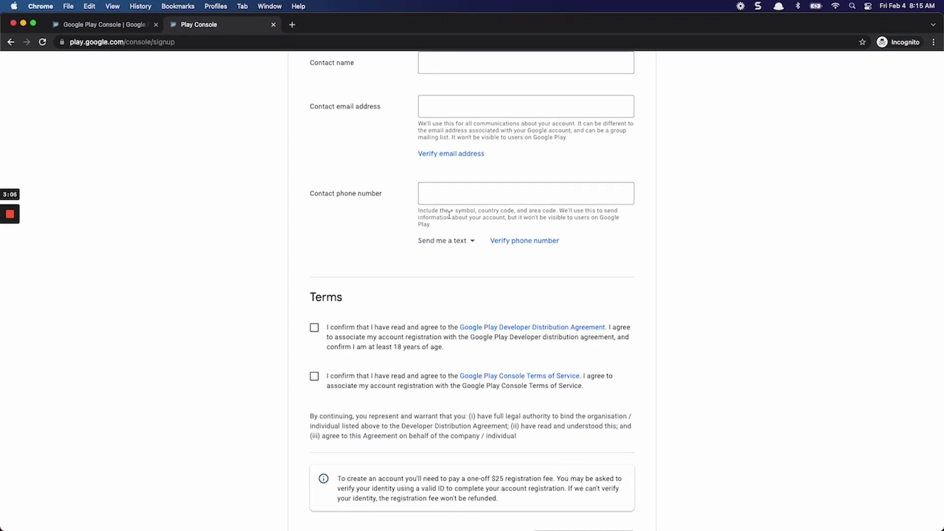
Step: Begin the contact phone number with the country code +1 and go on to the end of the signup form
left_click(448, 198)
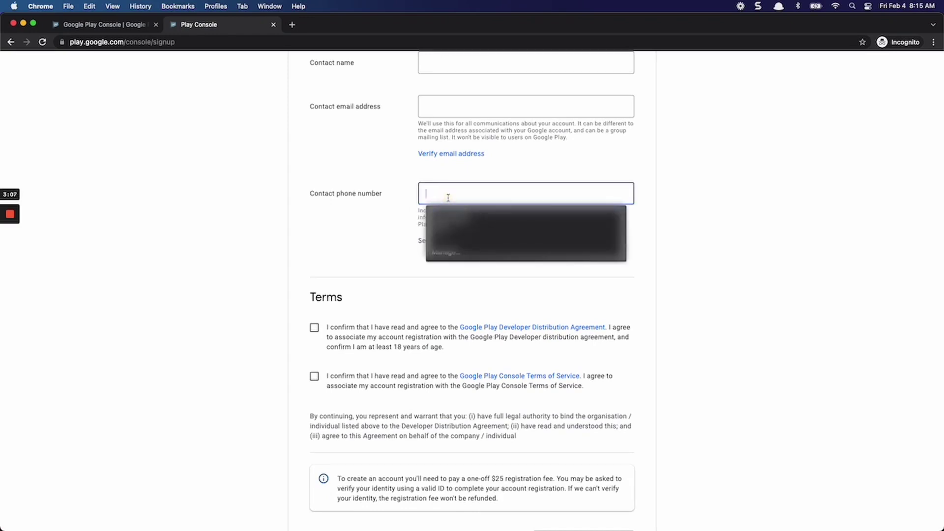
type("+1")
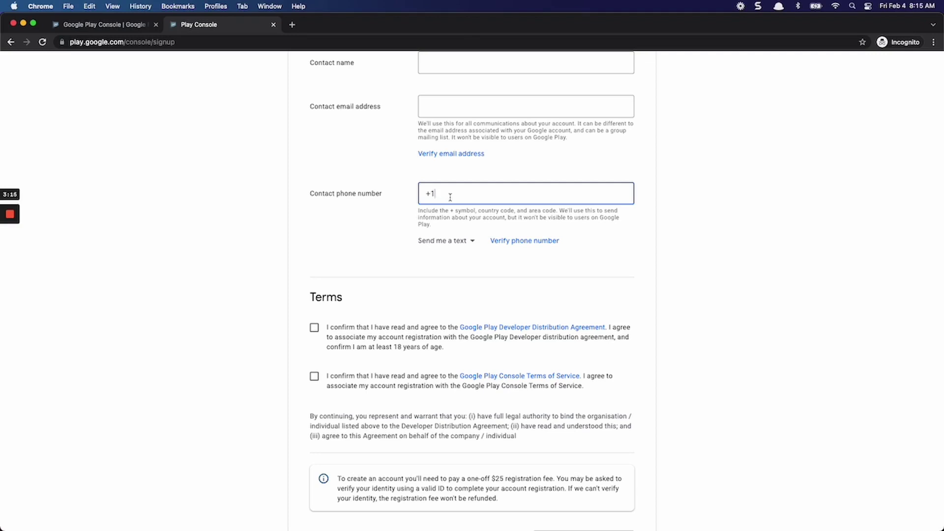
mouse_move(13, 238)
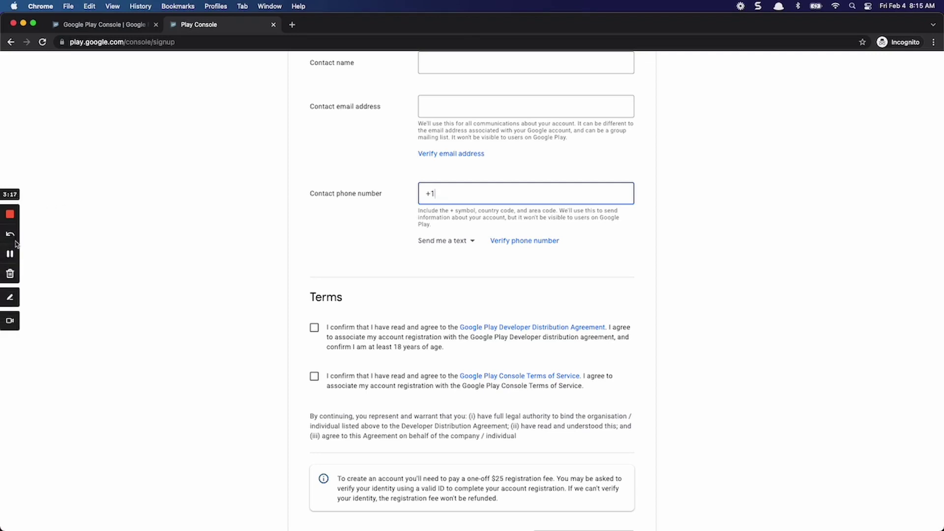
left_click(9, 256)
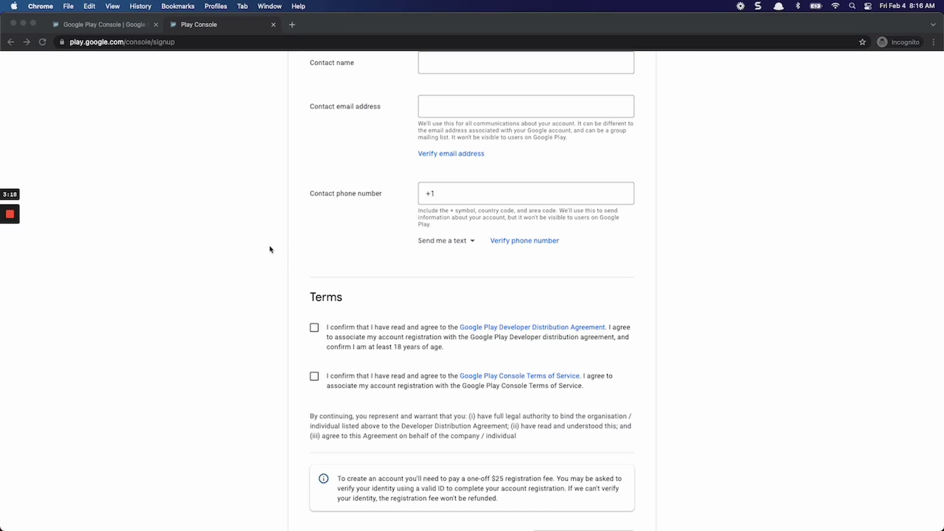
scroll(449, 196, "down", 3)
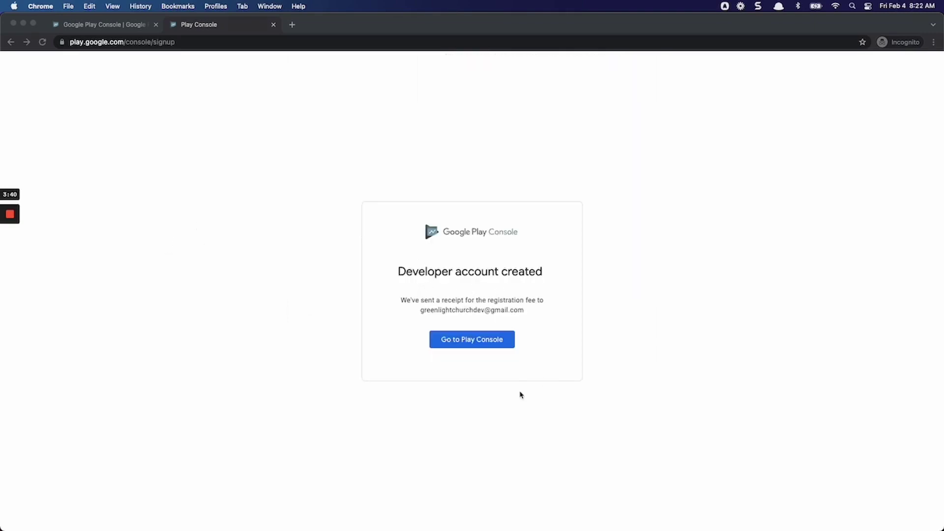
Step: Go to the Play Console for the new developer account and begin the identity verification
left_click(454, 347)
left_click(477, 344)
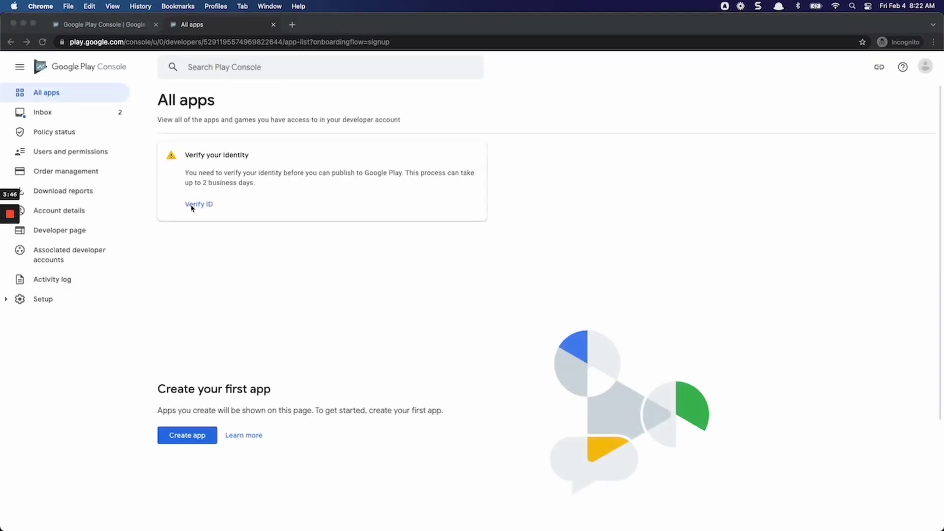
left_click(202, 225)
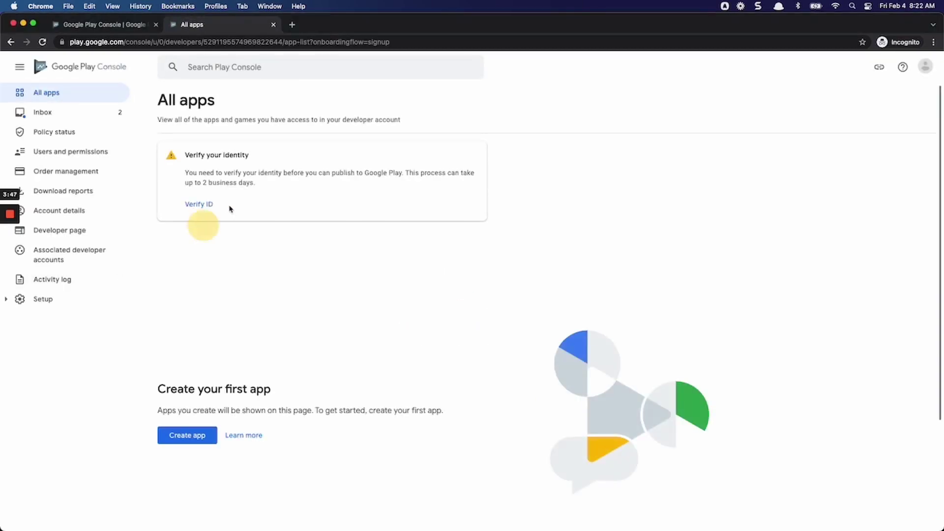
left_click(200, 205)
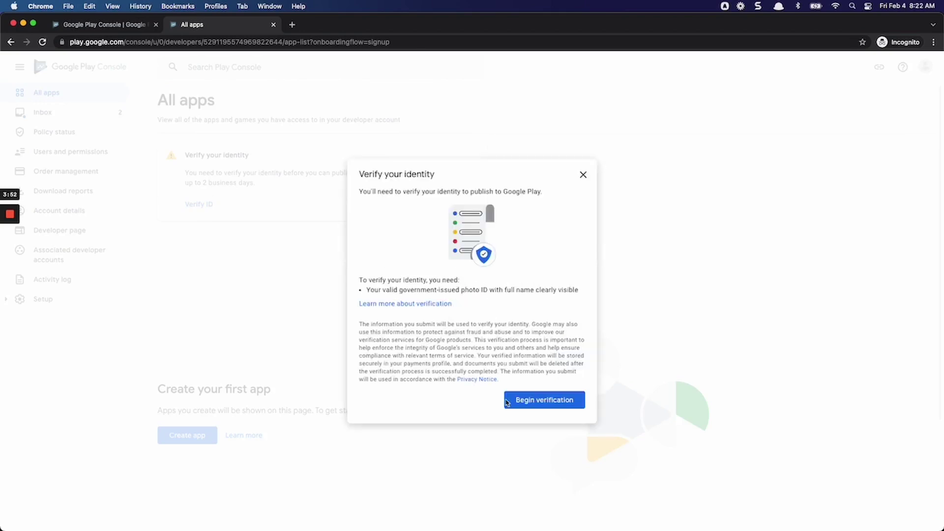
left_click(538, 401)
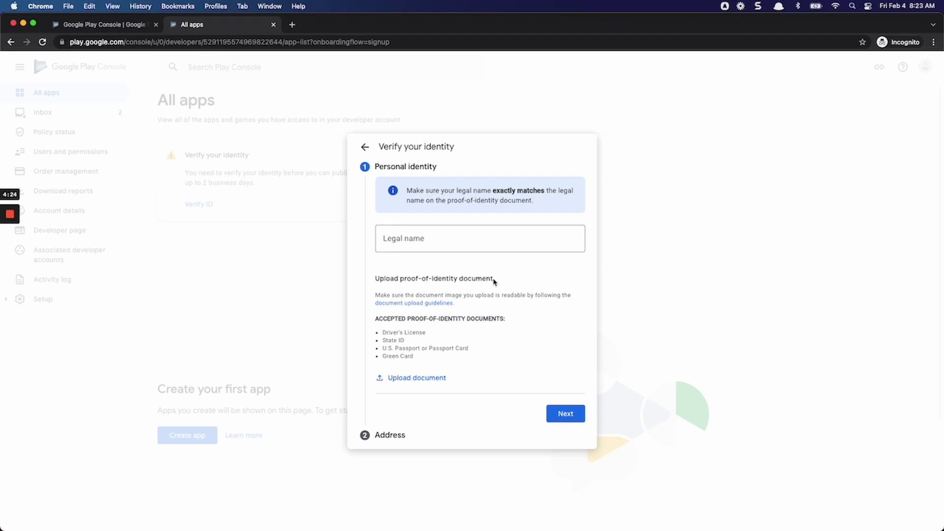
Step: Complete the identity verification with the account owner's legal name and a proof-of-identity document, and close the progress notice
left_click(418, 245)
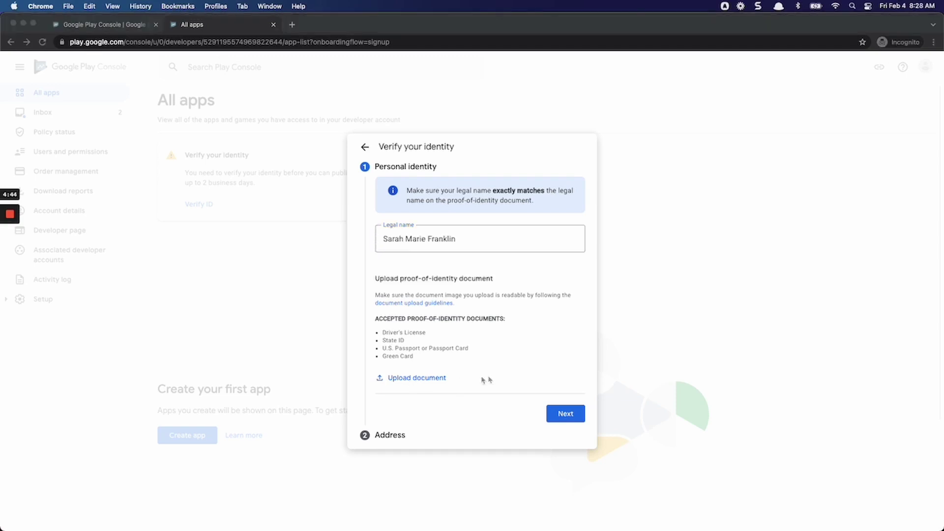
left_click(489, 377)
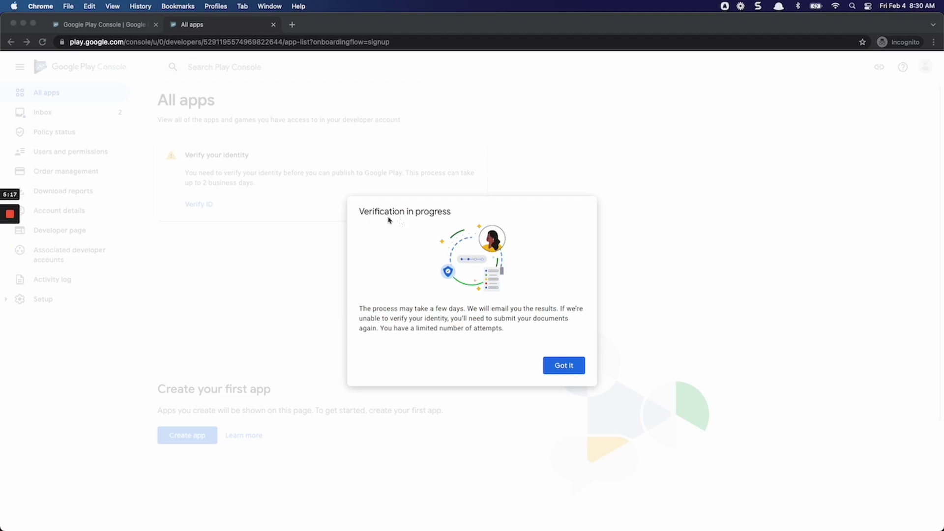
left_click(566, 366)
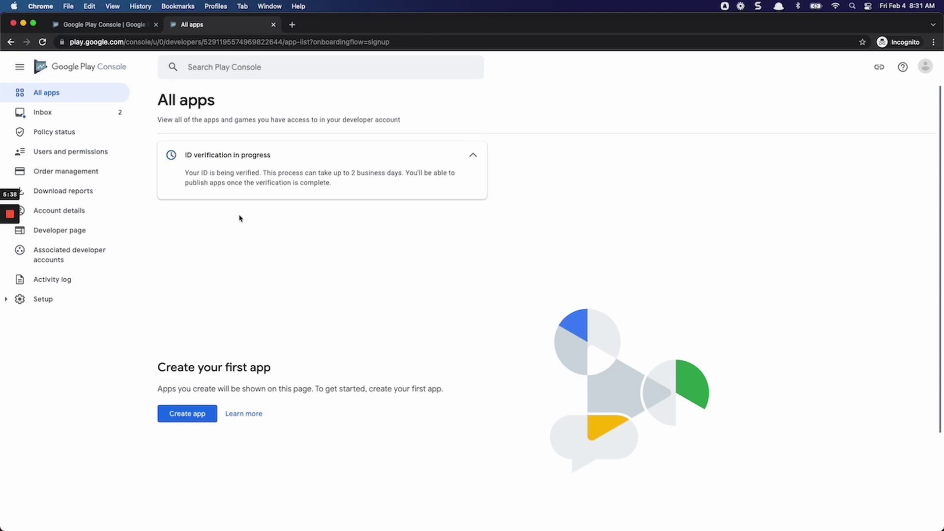
Step: Open the form for inviting a new user to the developer account under Users and permissions
left_click(79, 155)
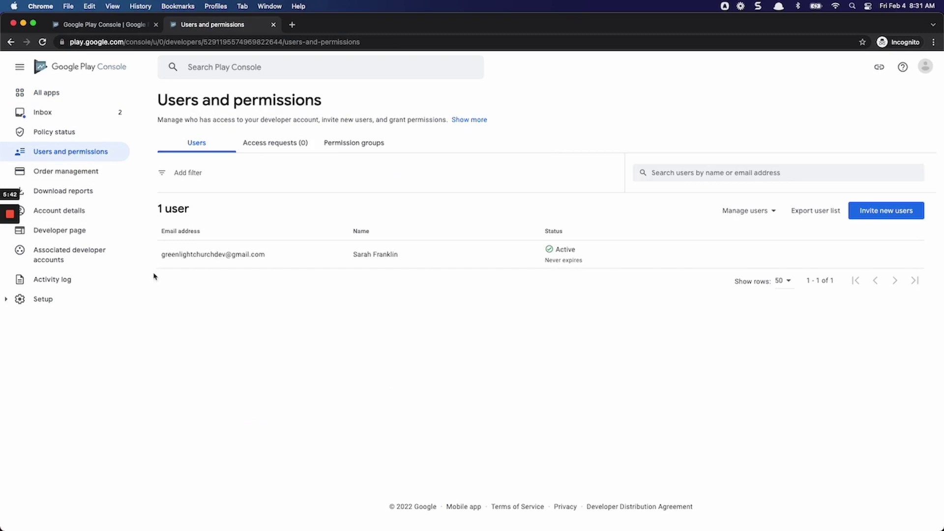
left_click(885, 214)
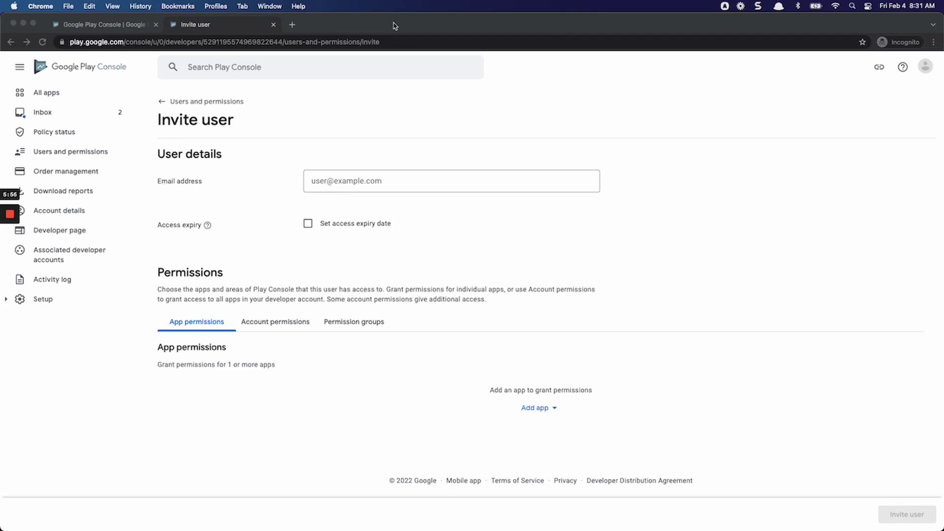
left_click_drag(394, 26, 392, 47)
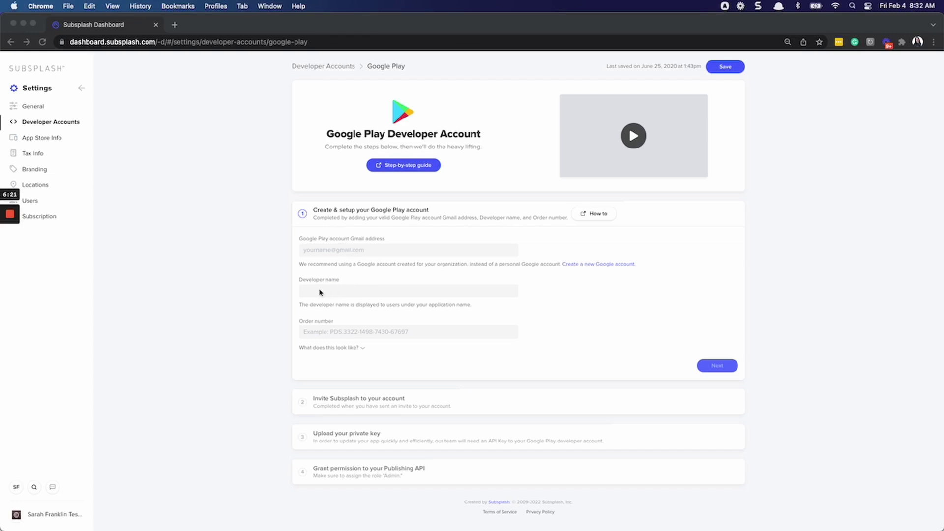
Step: In the Subsplash dashboard, enter the Google Play account's Gmail address and developer name Green Light Church, and show the order number example
left_click(342, 332)
left_click(364, 350)
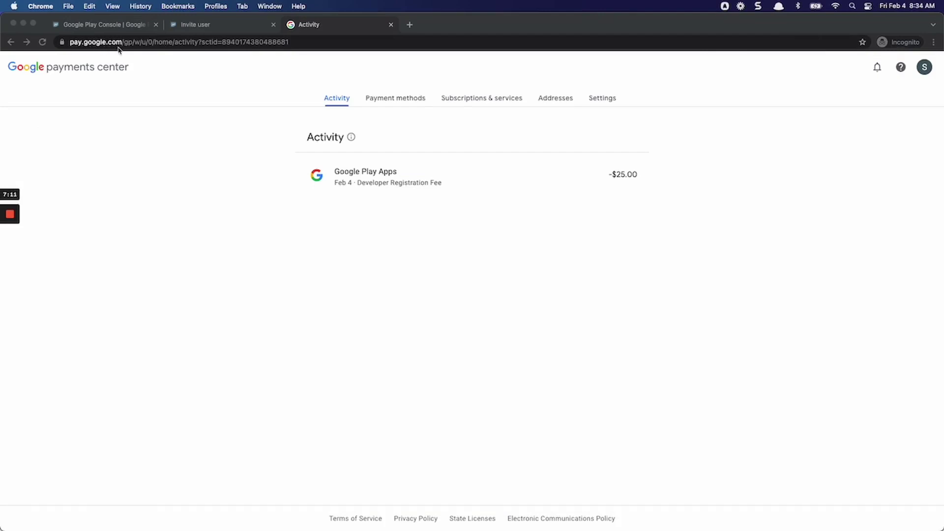
Step: Copy the Developer Registration Fee's transaction ID from Google payments center into the Subsplash dashboard's order number field and continue to the invite stage
left_click(358, 234)
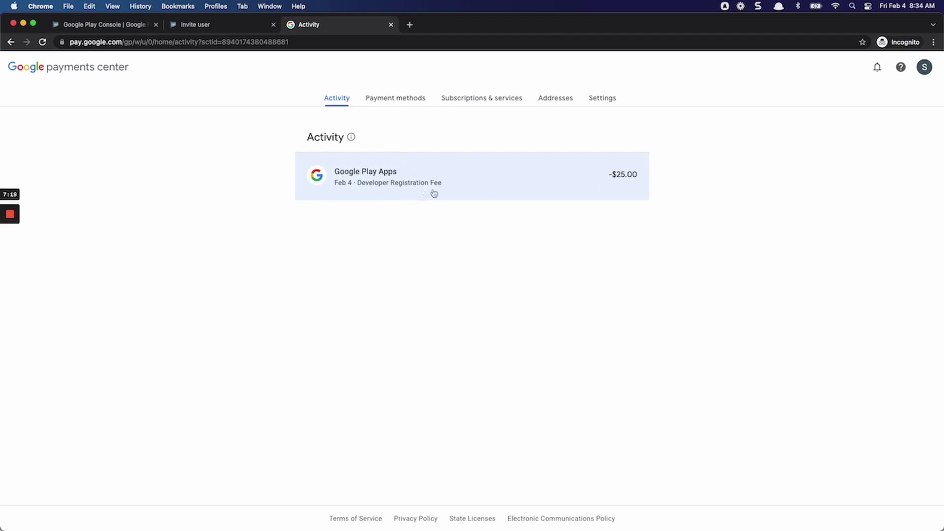
left_click(467, 190)
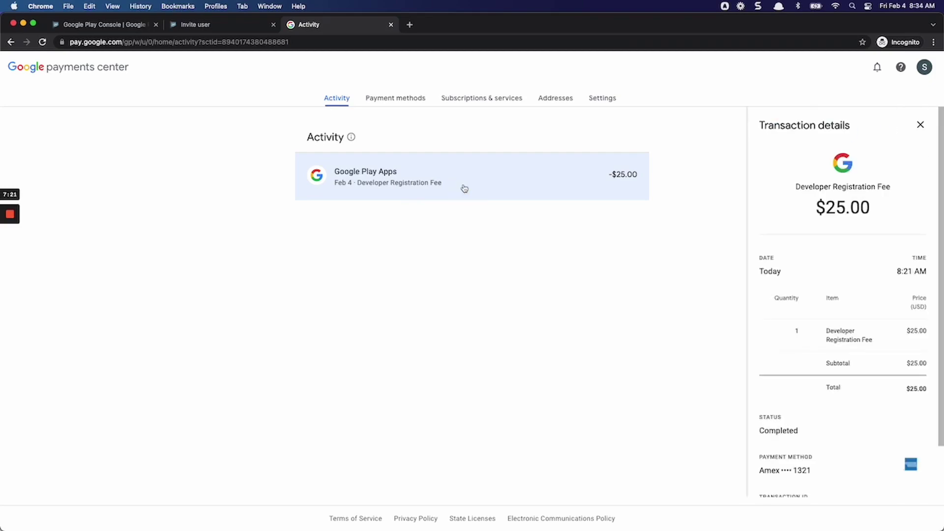
scroll(838, 359, "down", 3)
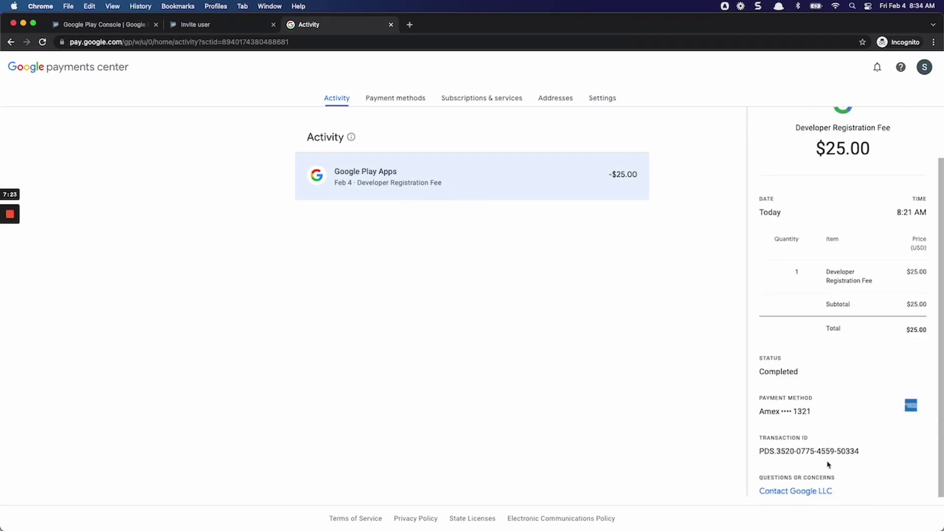
left_click_drag(874, 452, 785, 451)
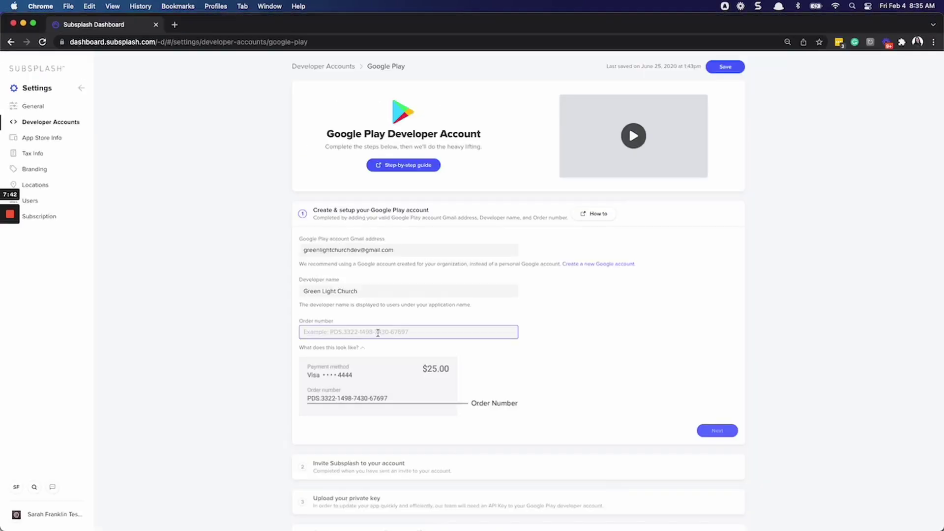
key("super+v")
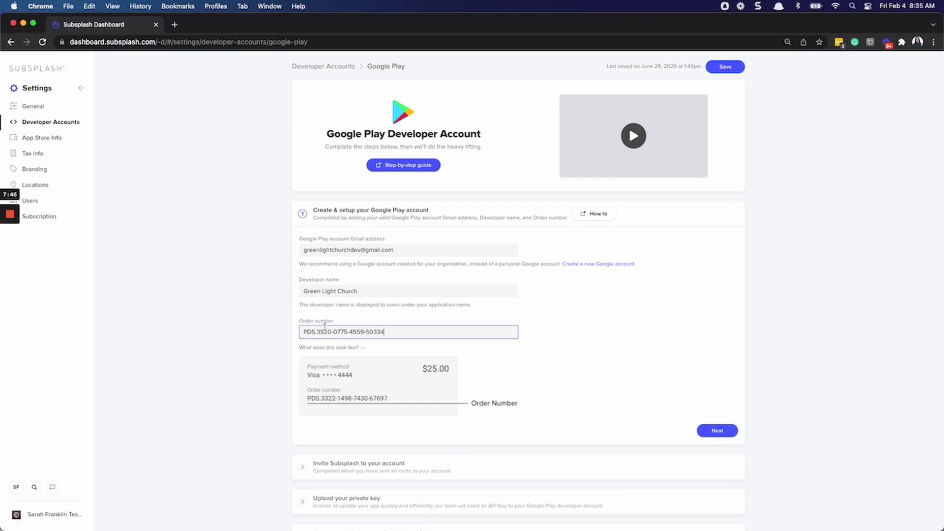
left_click(717, 431)
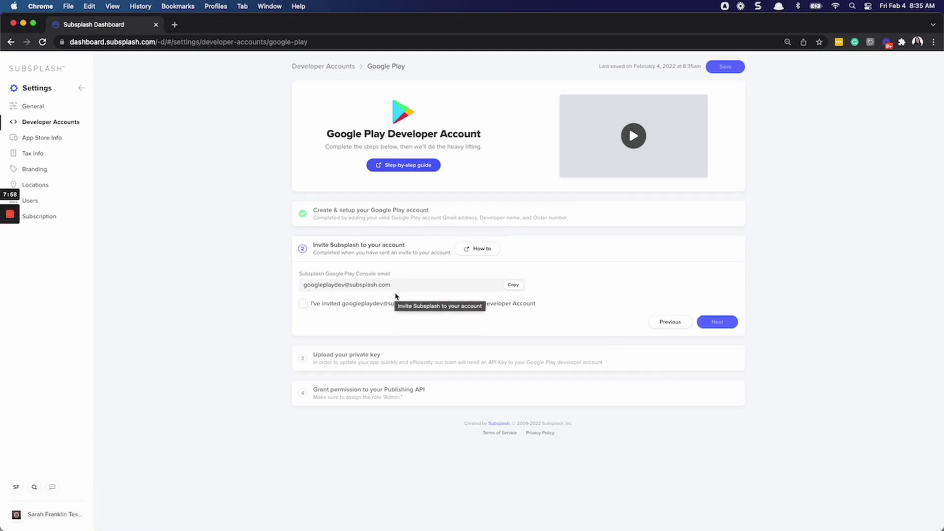
Step: Copy Subsplash's Google Play Console email from the dashboard and enter it as the email address in the Play Console user invitation
left_click(512, 287)
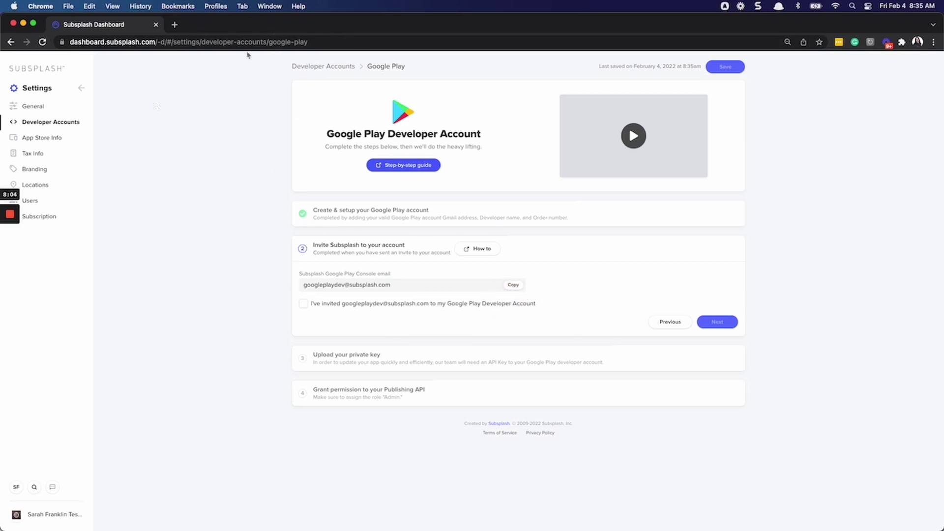
left_click(9, 253)
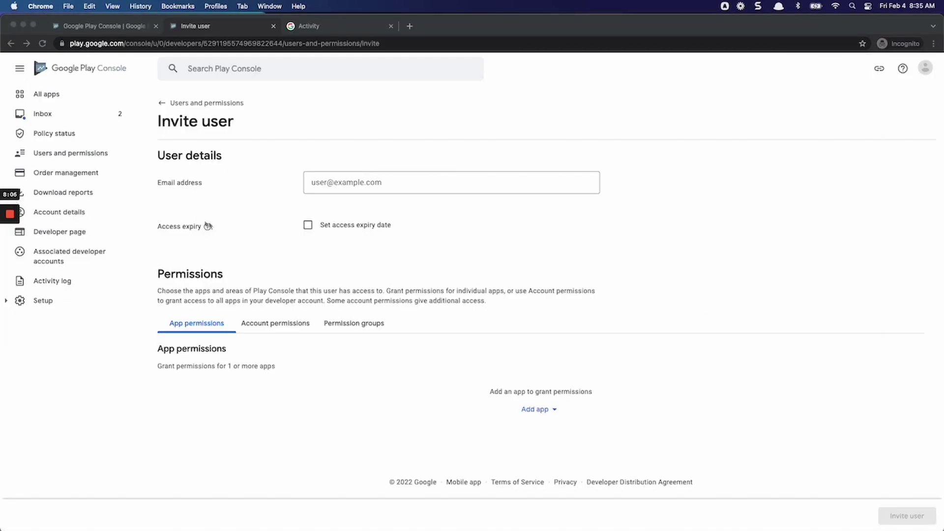
left_click(428, 185)
left_click(424, 183)
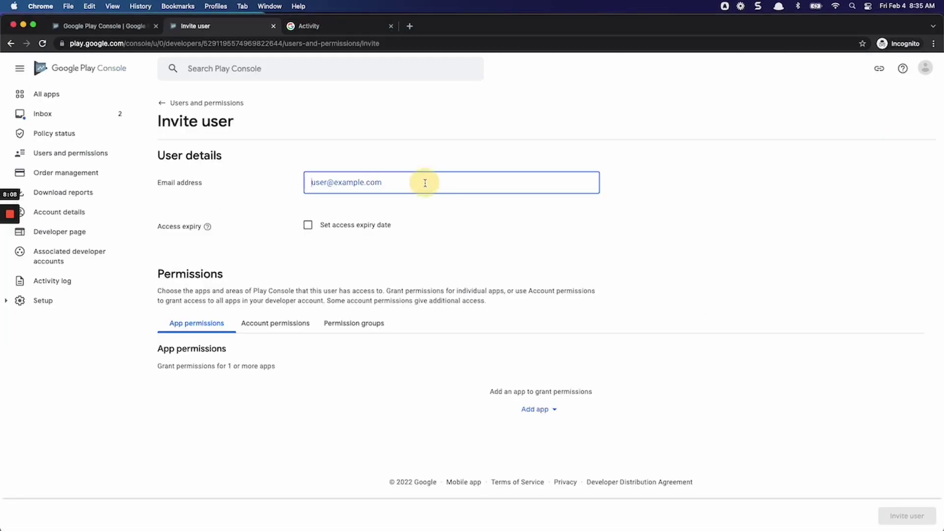
key("super+v")
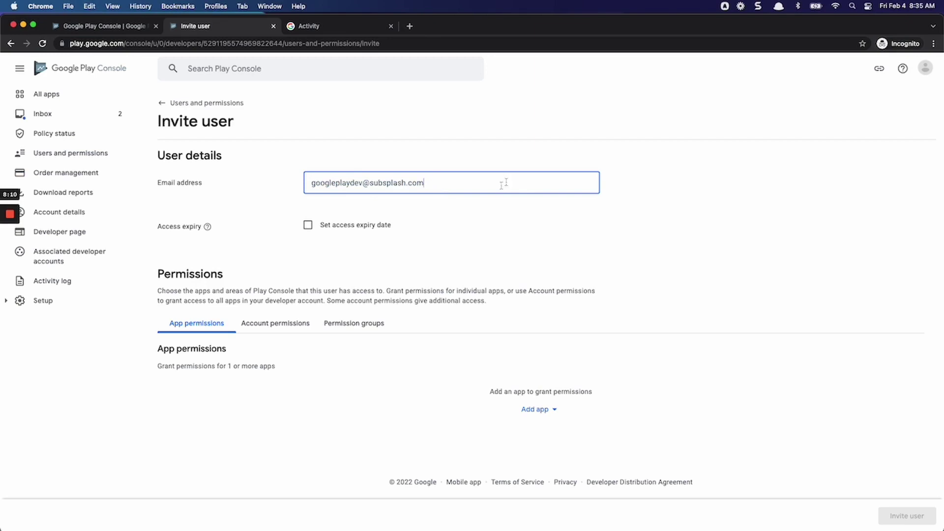
scroll(401, 254, "down", 1)
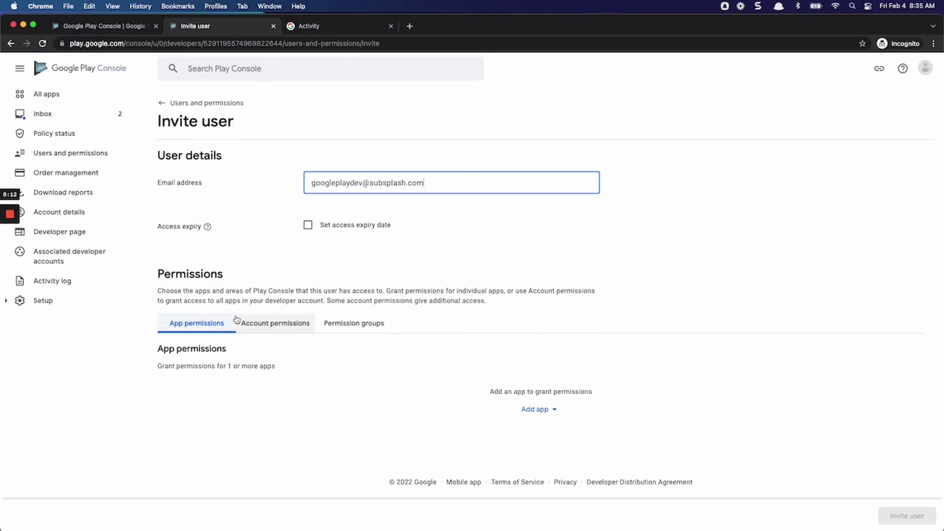
Step: Grant the invited Subsplash user the Admin (all permissions) account permission and send the invite
left_click(271, 329)
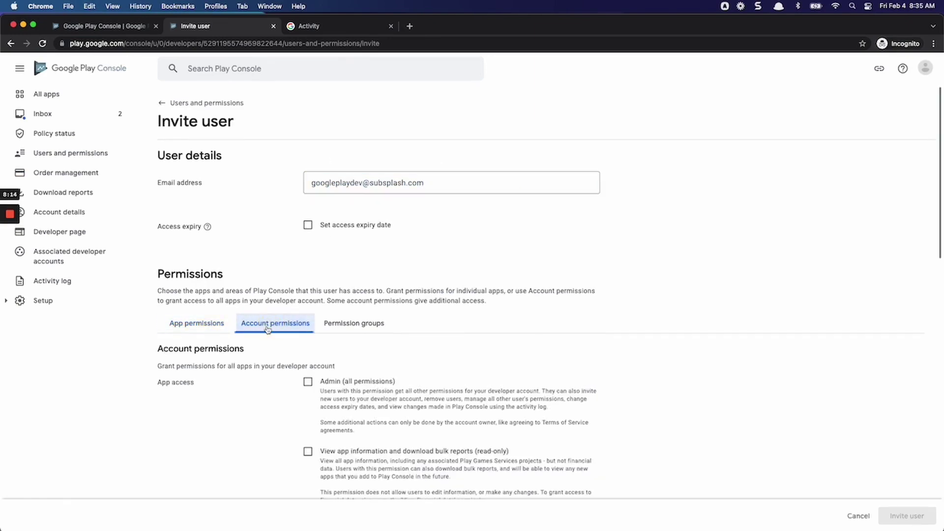
scroll(308, 339, "down", 2)
left_click(308, 336)
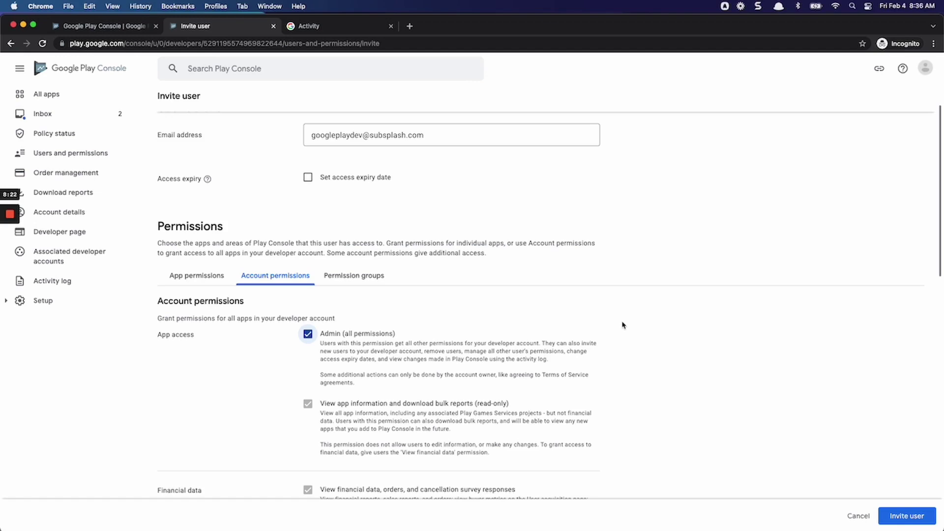
left_click(909, 518)
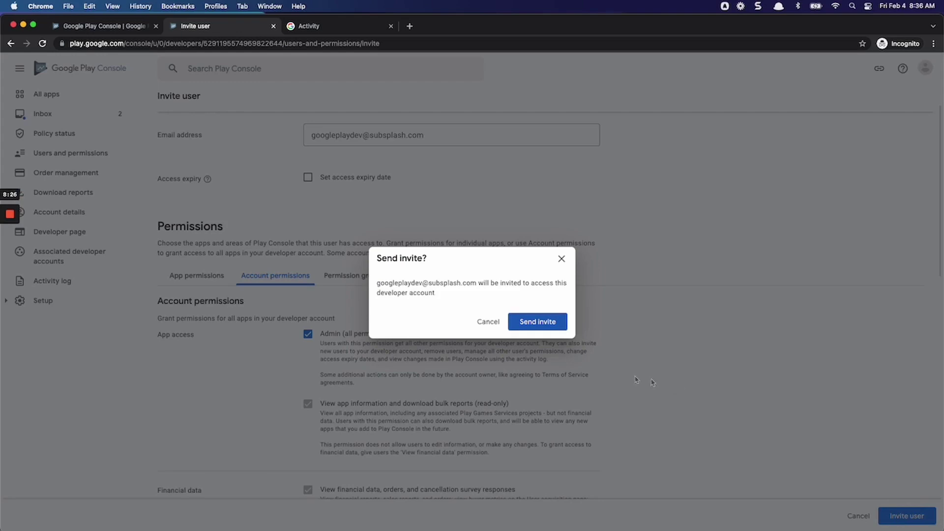
left_click(556, 327)
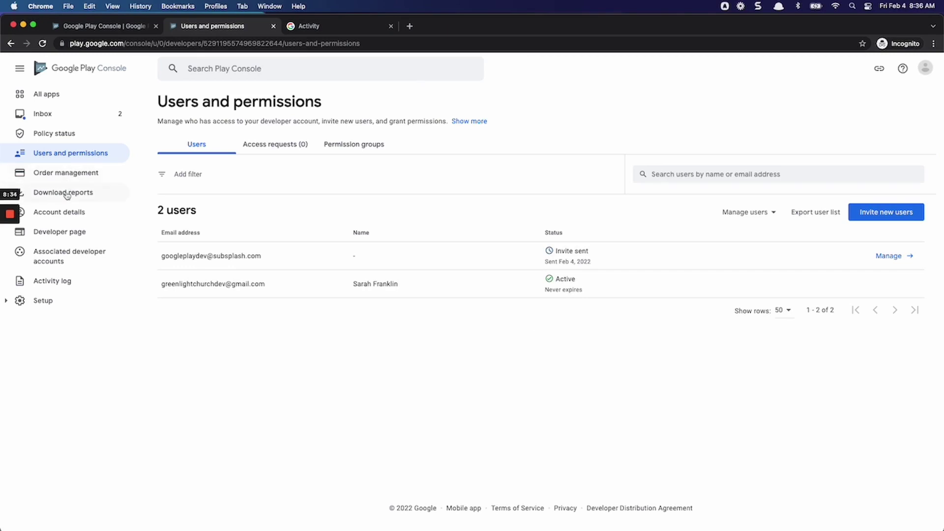
Step: Set up API access by agreeing to the Terms of Service and linking a newly created Google Cloud project
left_click(41, 303)
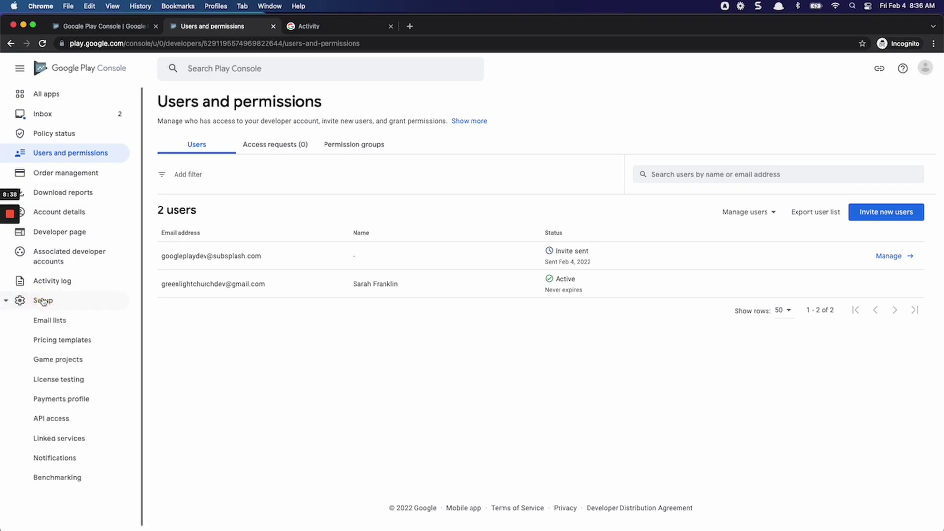
left_click(58, 422)
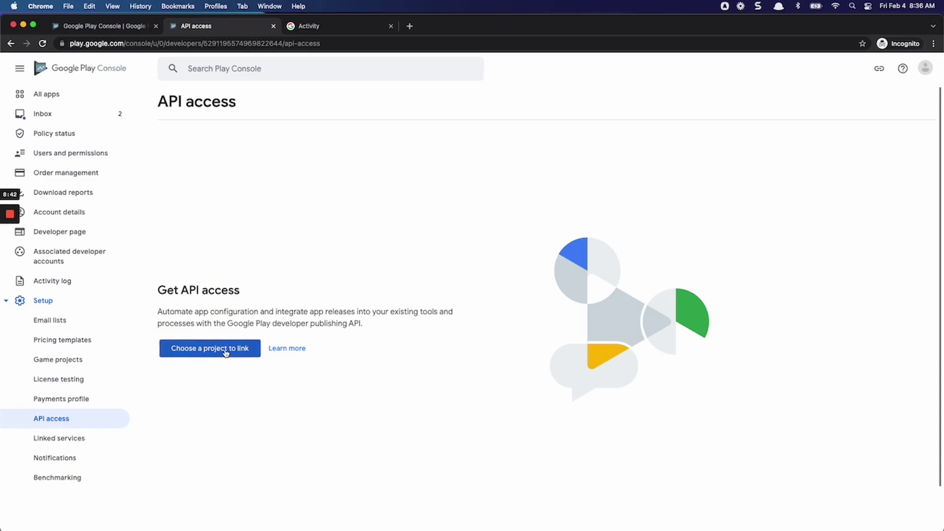
left_click(226, 353)
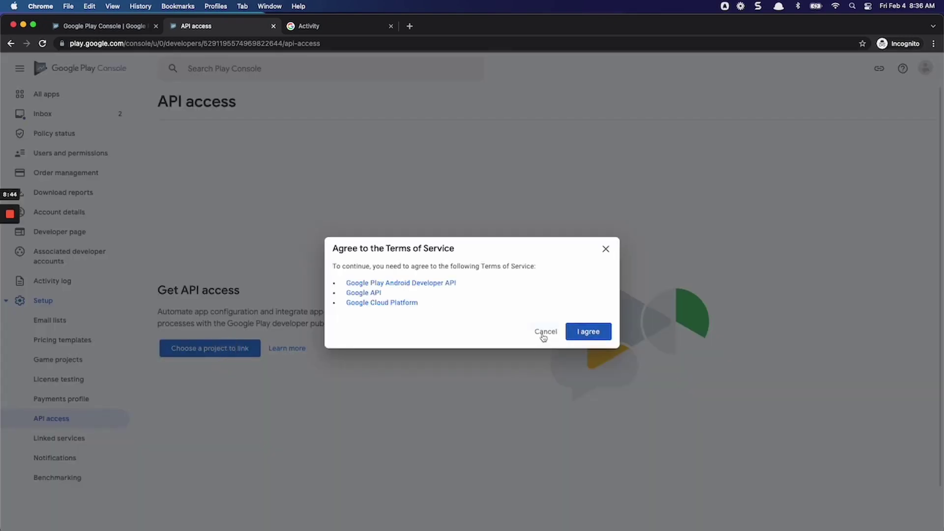
left_click(587, 335)
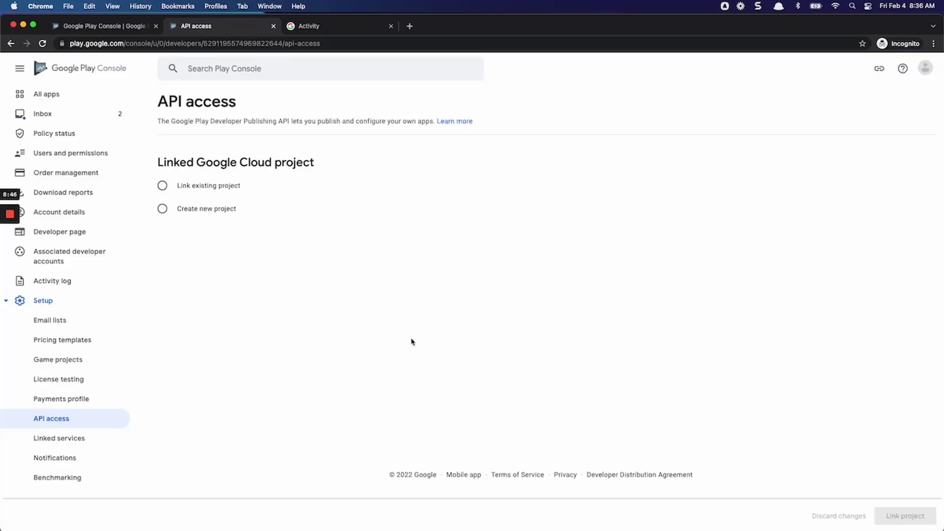
left_click(165, 211)
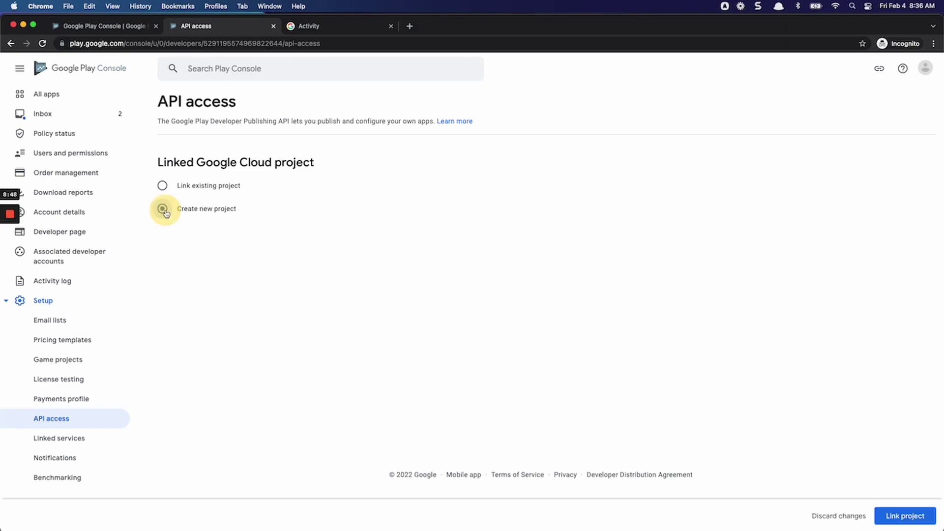
left_click(901, 518)
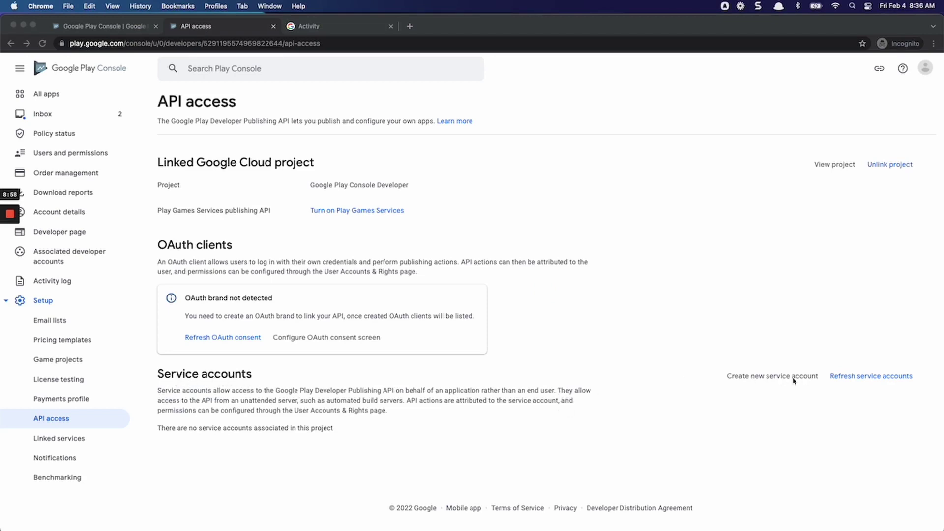
Step: Start a new service account, go to Google Cloud Platform for it, and accept the platform's Terms of Service
left_click(767, 378)
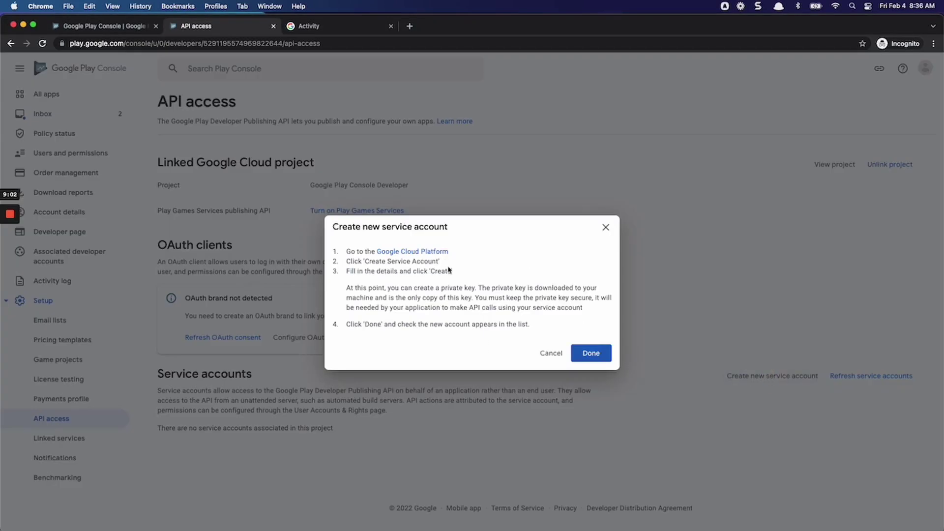
left_click(412, 252)
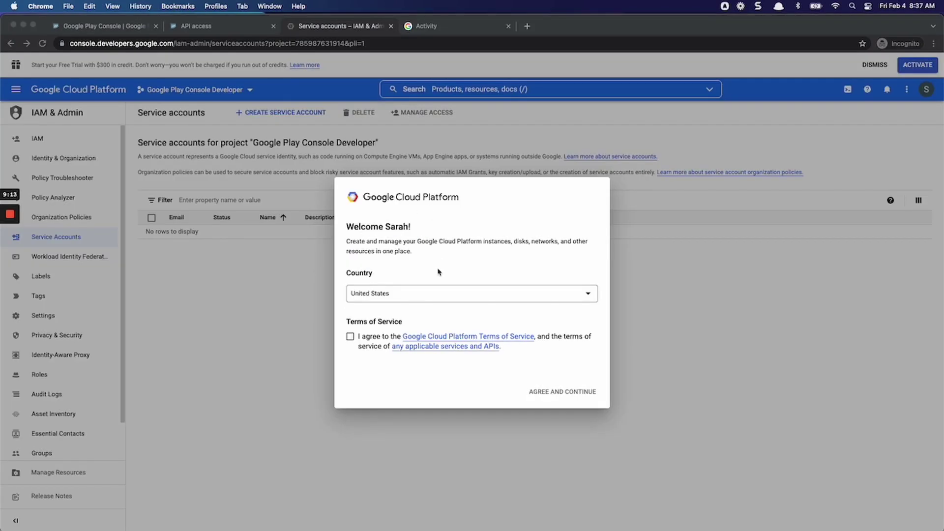
left_click(351, 338)
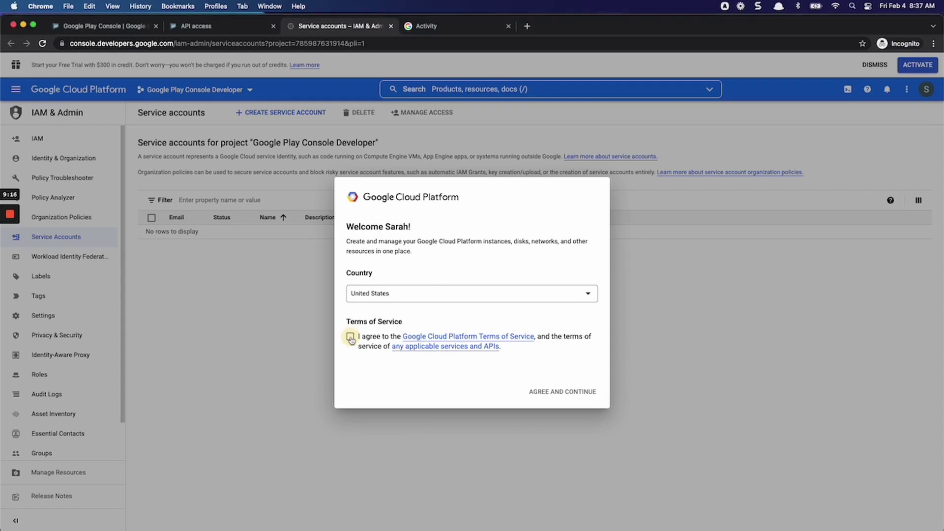
left_click(578, 392)
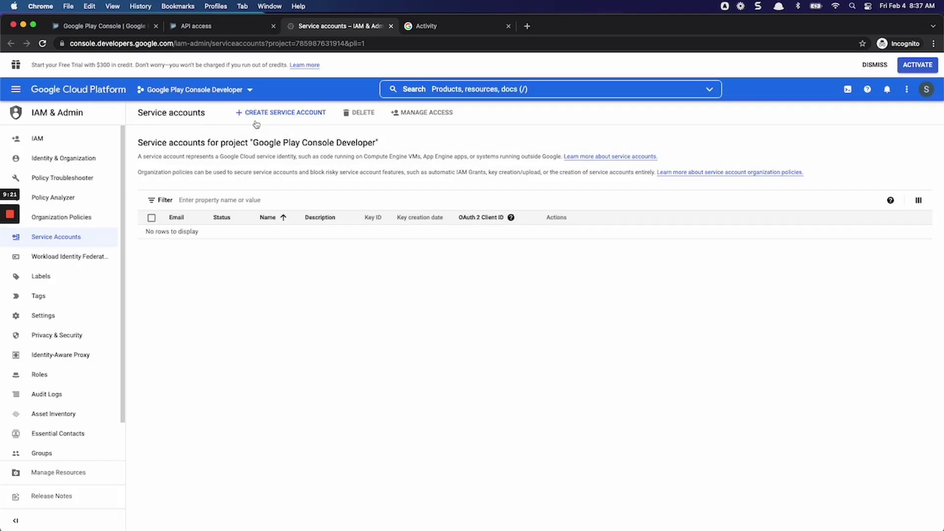
Step: Create a service account named Google Play and continue to its project access settings
left_click(284, 117)
left_click(250, 171)
type("Google Play")
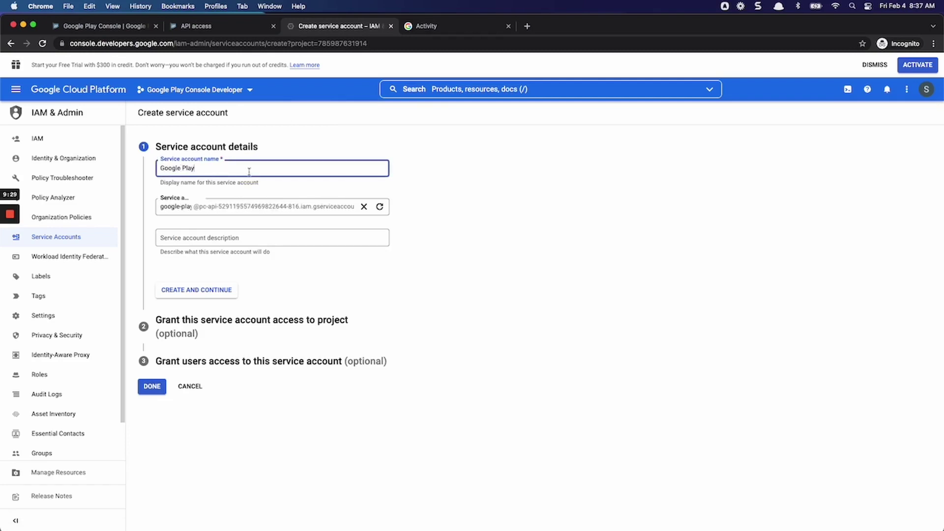
left_click(189, 291)
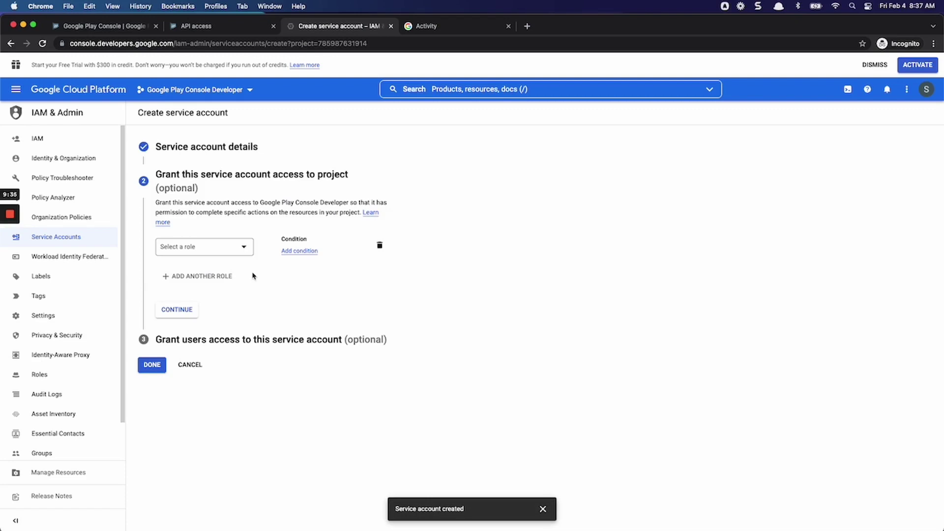
Step: Grant the new service account the Service Account Admin role on the project and finish creating it without granting users access
left_click(244, 247)
scroll(192, 352, "down", 10)
scroll(191, 351, "down", 12)
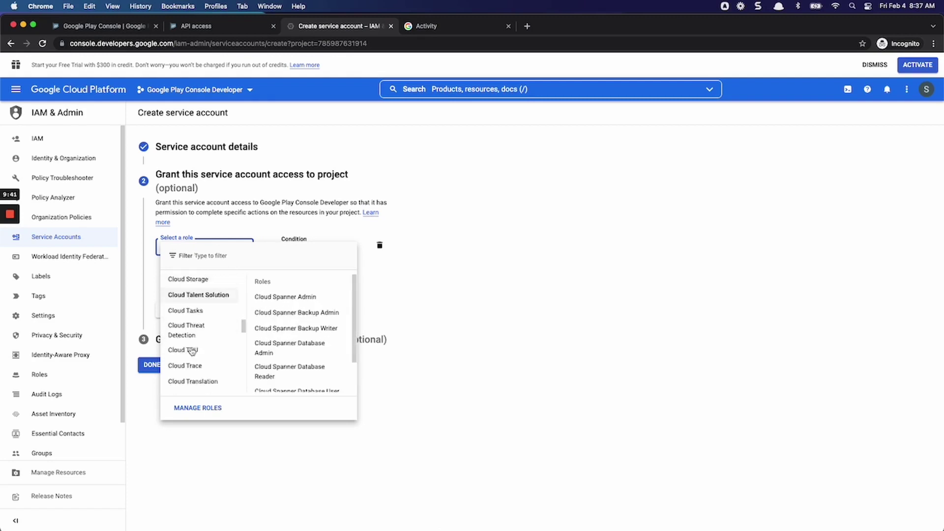
scroll(192, 351, "down", 15)
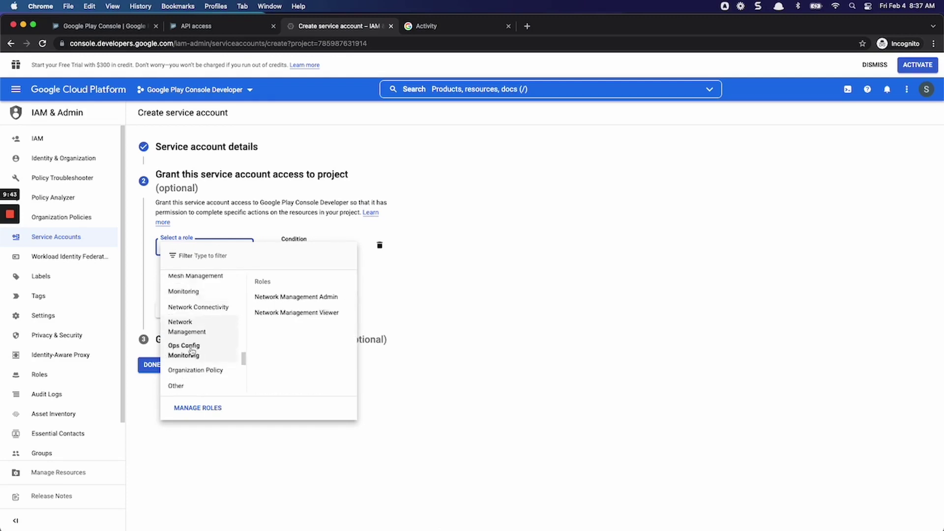
scroll(192, 351, "down", 6)
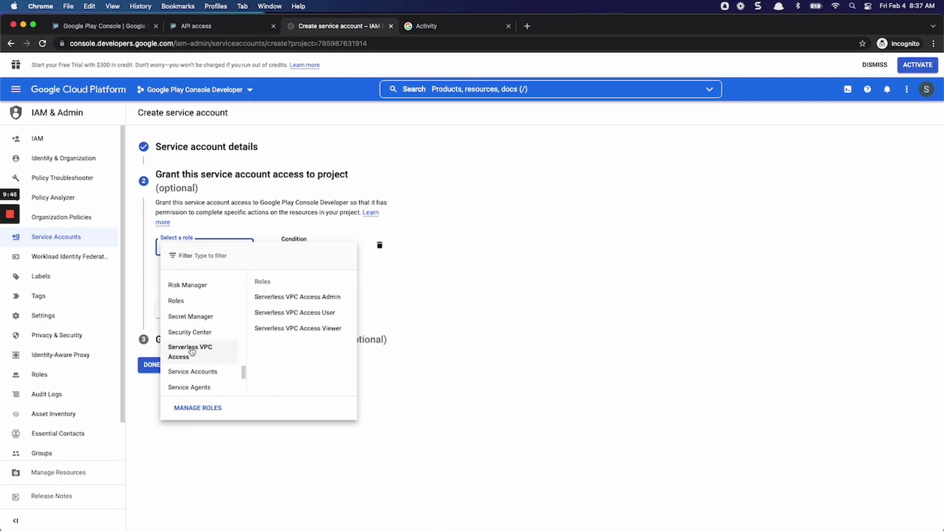
left_click(209, 339)
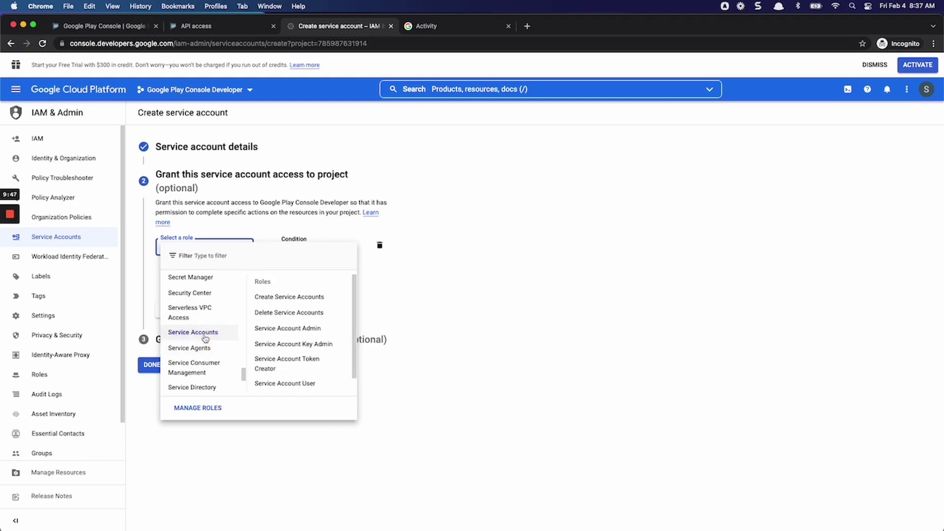
mouse_move(219, 334)
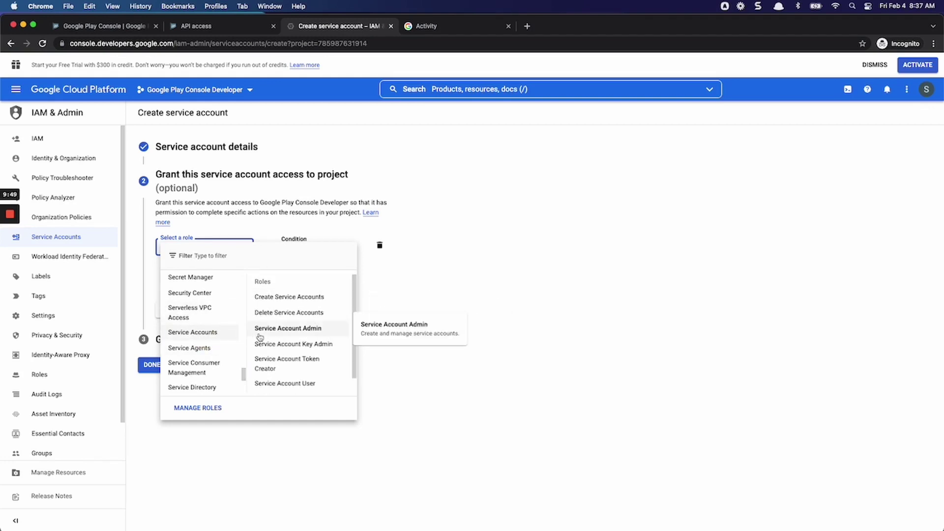
left_click(295, 330)
left_click(175, 331)
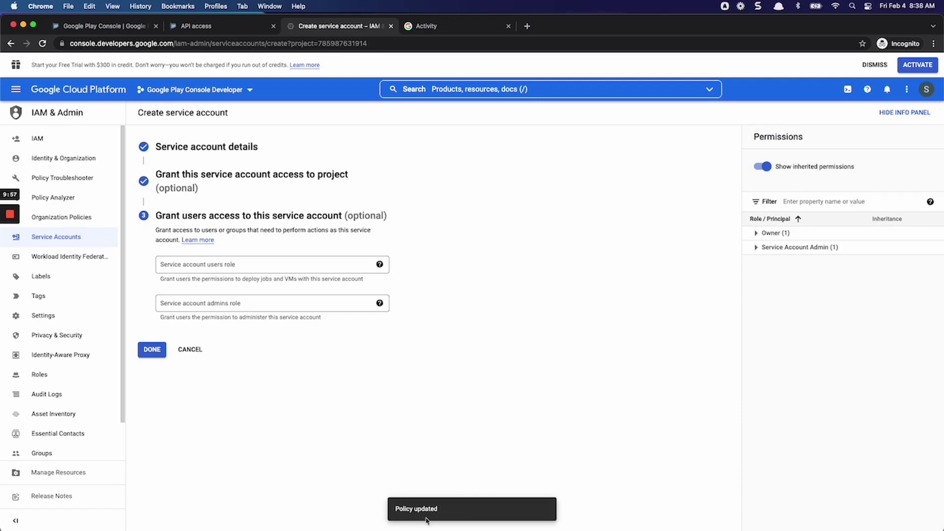
left_click(152, 350)
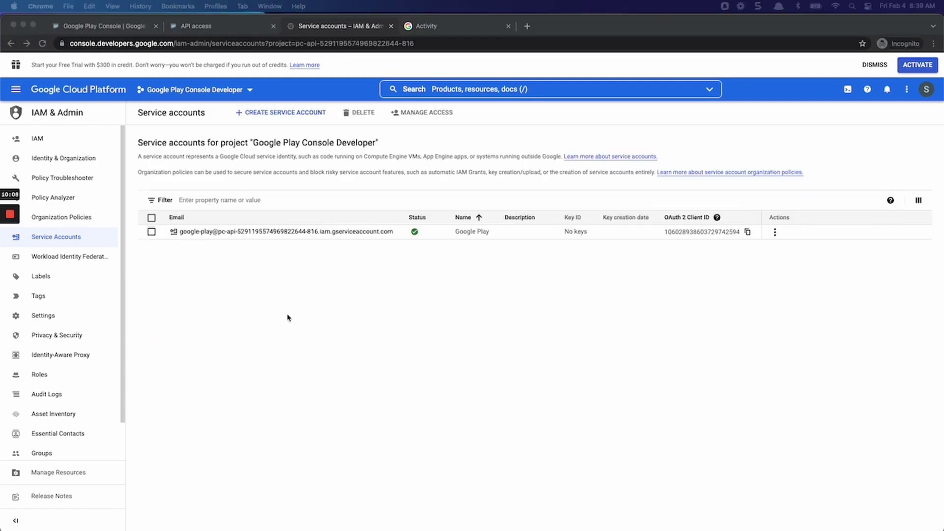
Step: Create and download a new JSON private key for the Google Play service account, and dismiss the saved-key notice
left_click(775, 232)
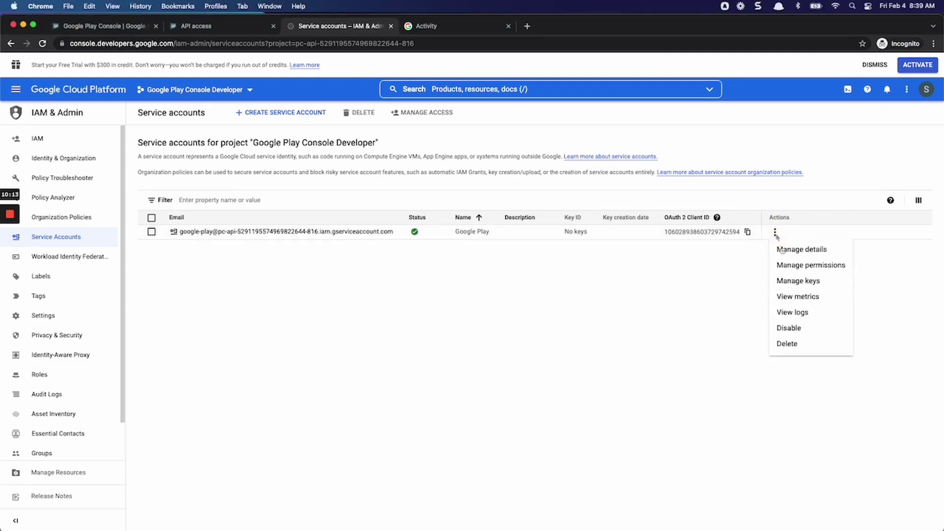
left_click(804, 283)
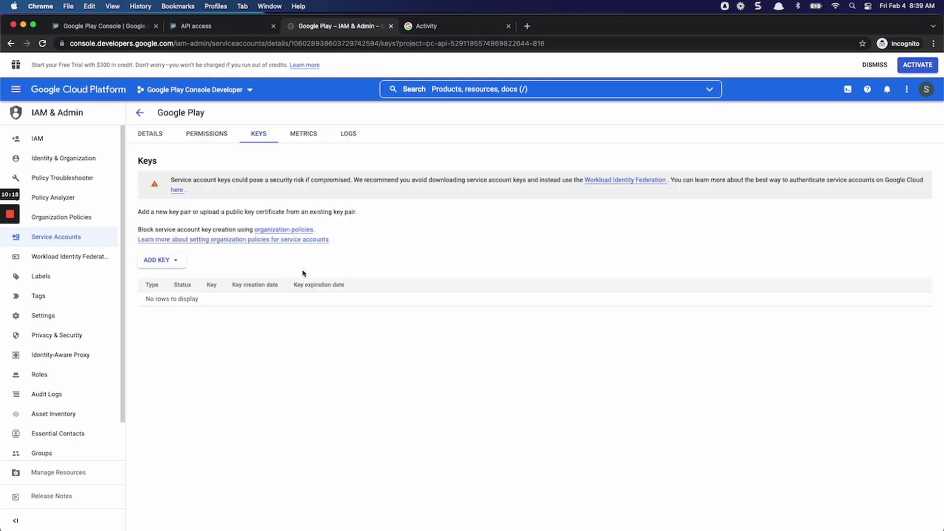
left_click(168, 262)
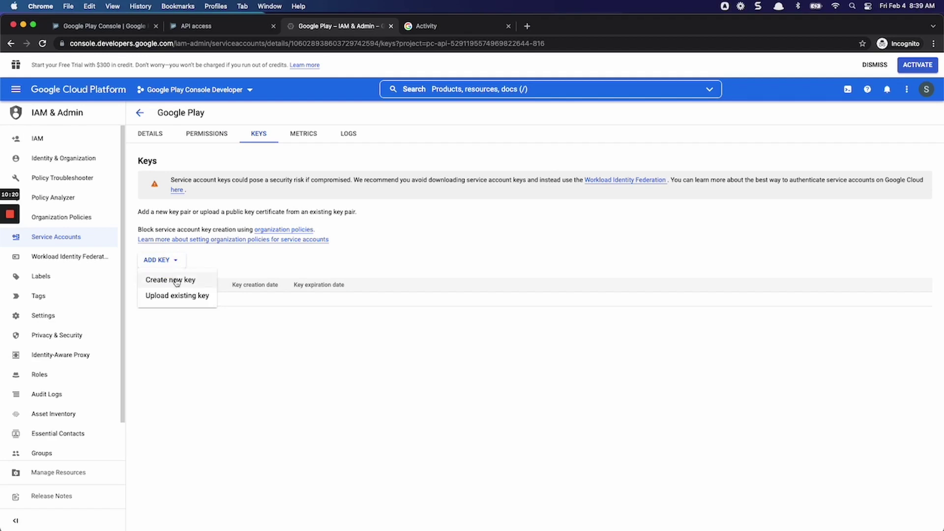
left_click(171, 280)
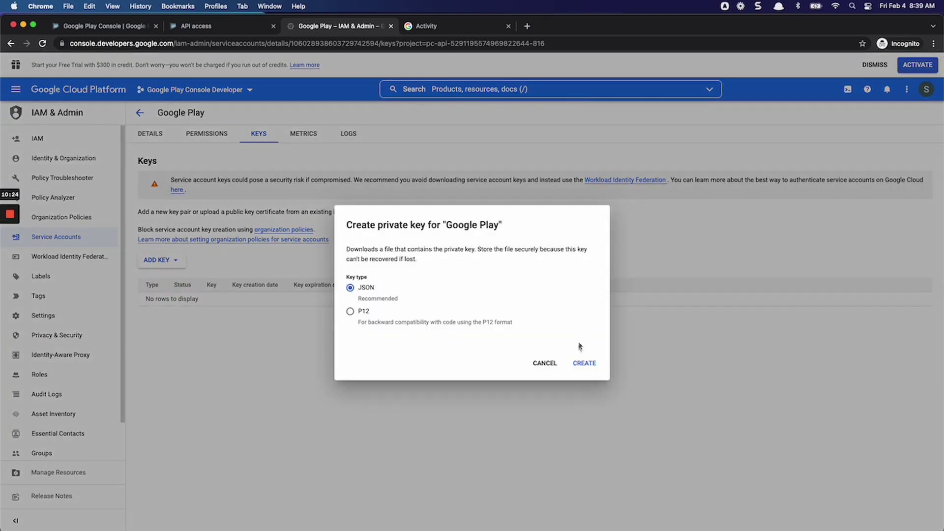
left_click(585, 362)
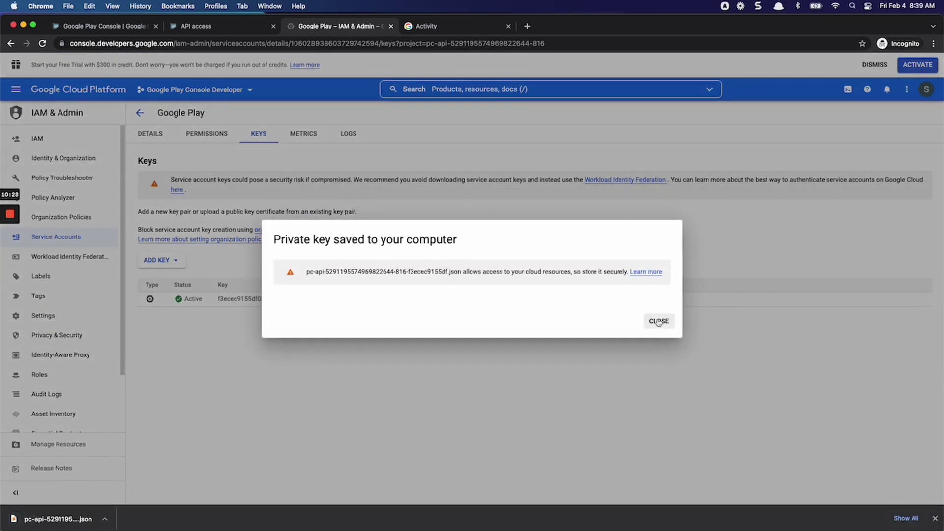
left_click(659, 321)
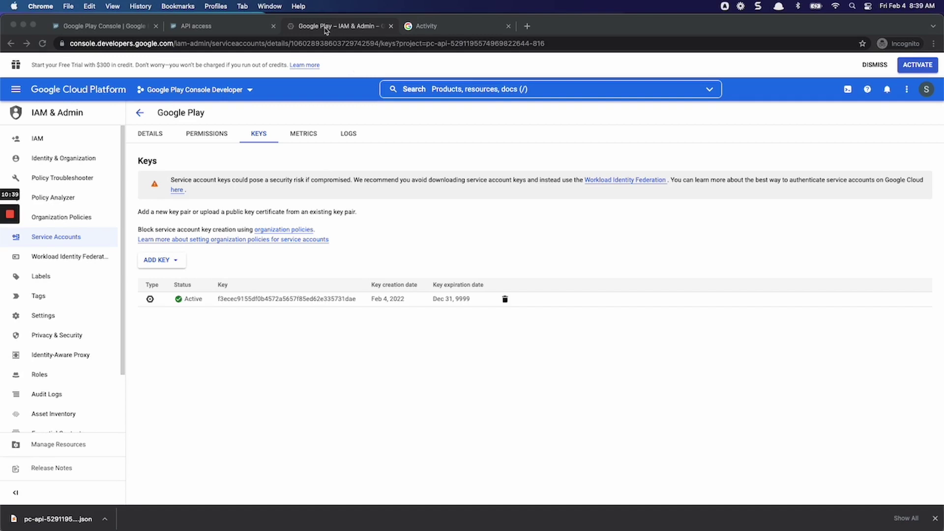
Step: Check the service accounts list on the Play Console API access page and view all projects in the Google Cloud project selector
left_click(200, 30)
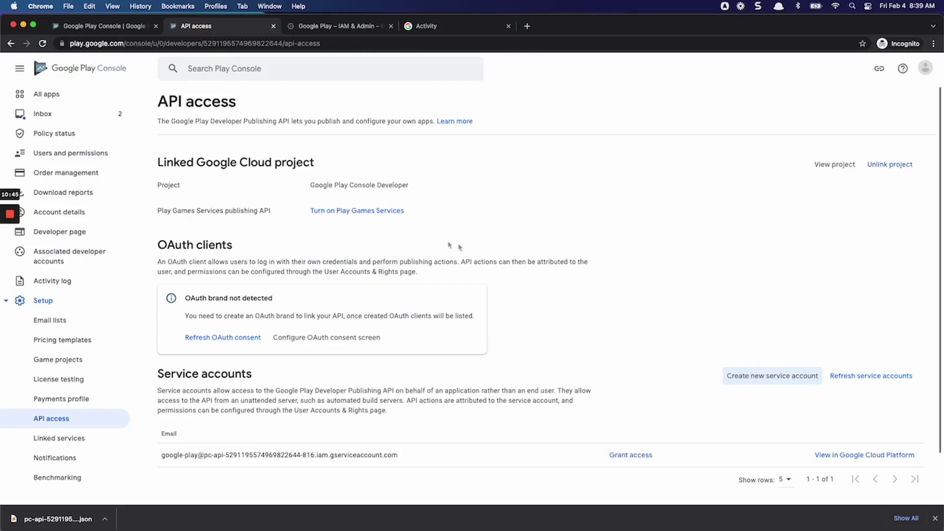
scroll(441, 380, "down", 3)
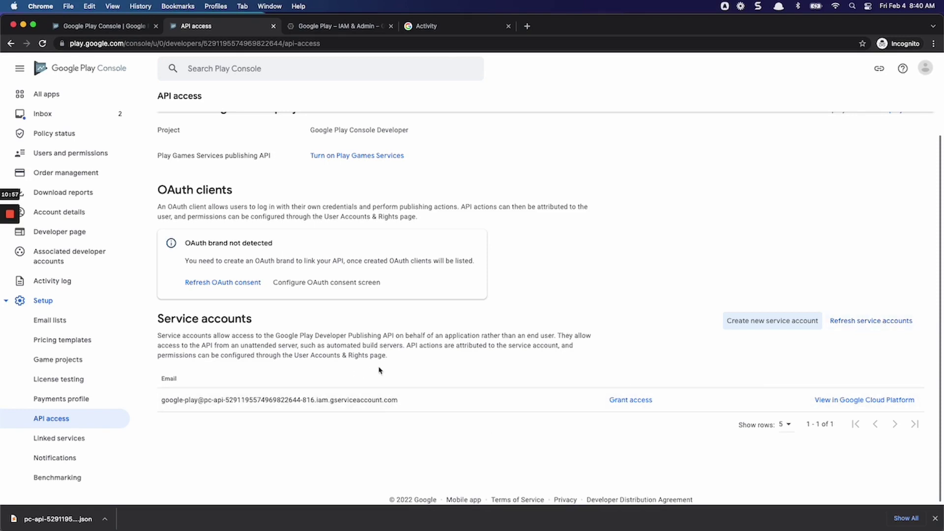
left_click(320, 29)
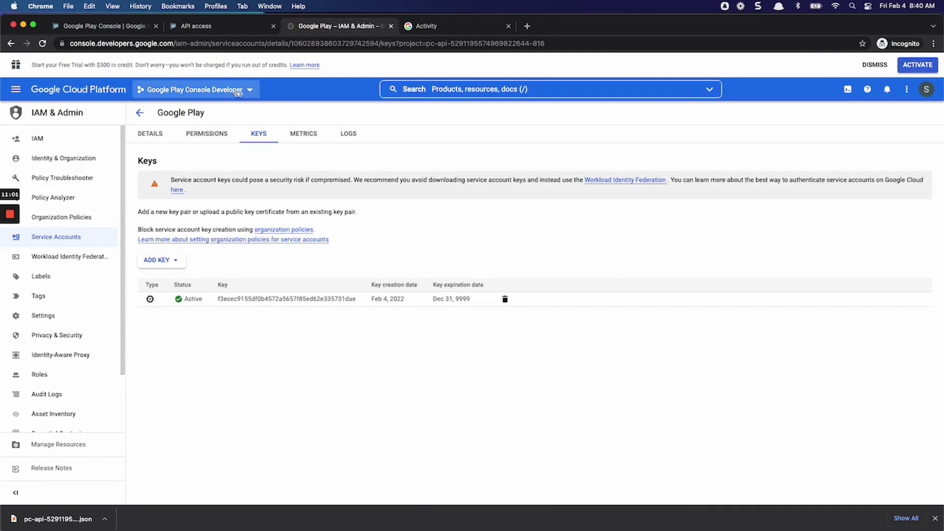
left_click(251, 92)
left_click(402, 202)
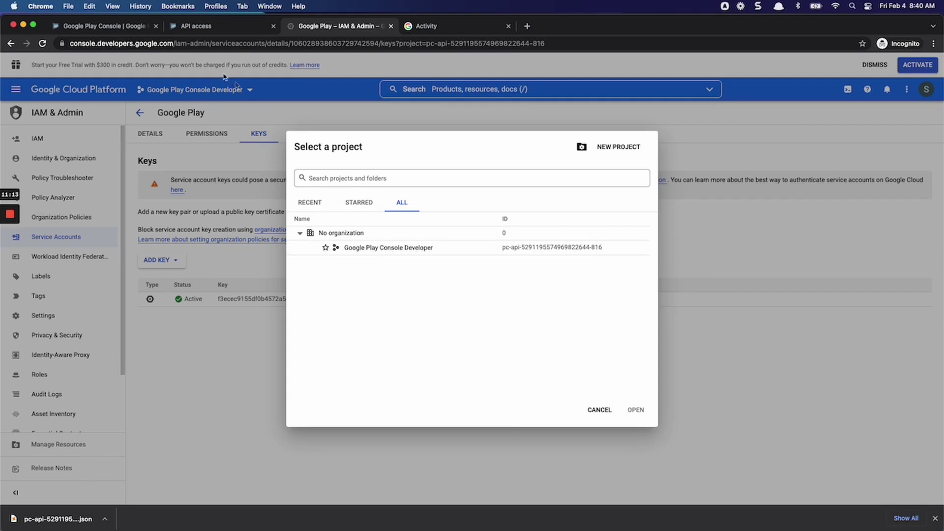
Step: From the Play Console API access page, grant the service account the Admin (all permissions) account permission and send the invite
left_click(199, 27)
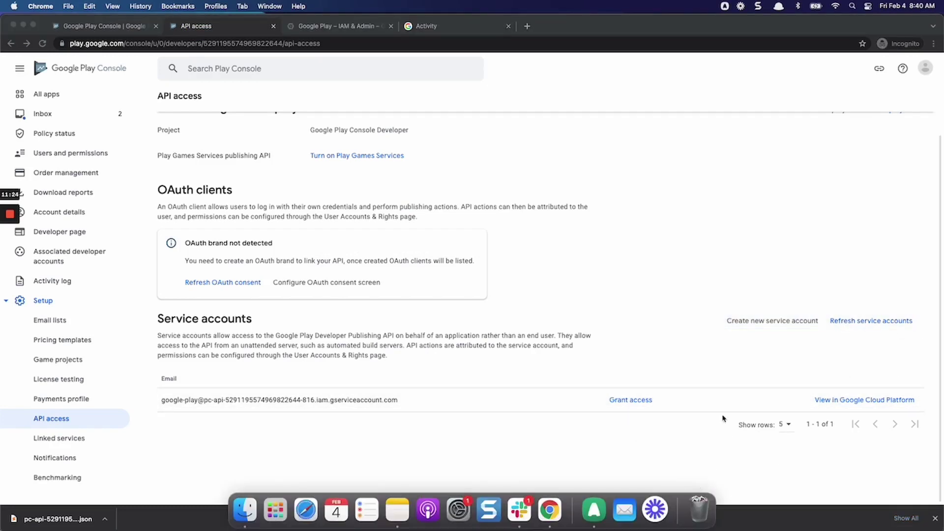
left_click(630, 402)
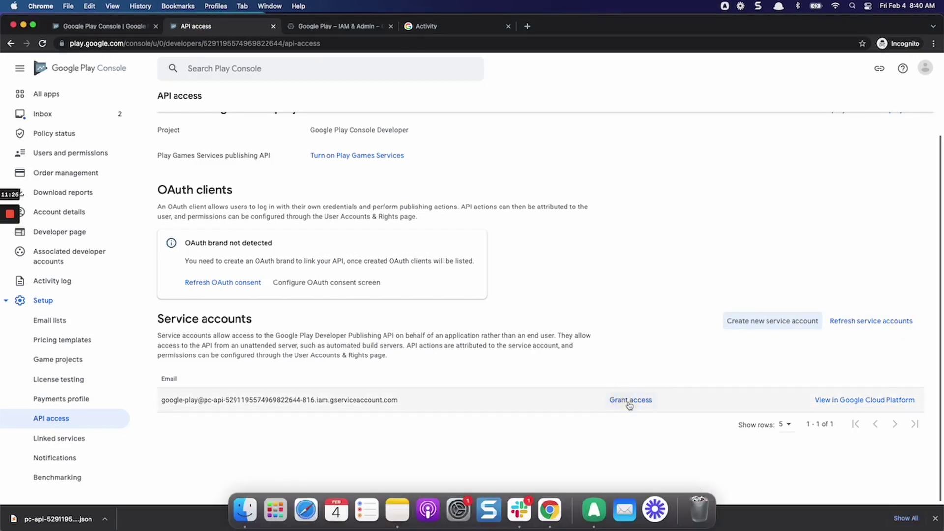
left_click(629, 402)
scroll(627, 403, "down", 2)
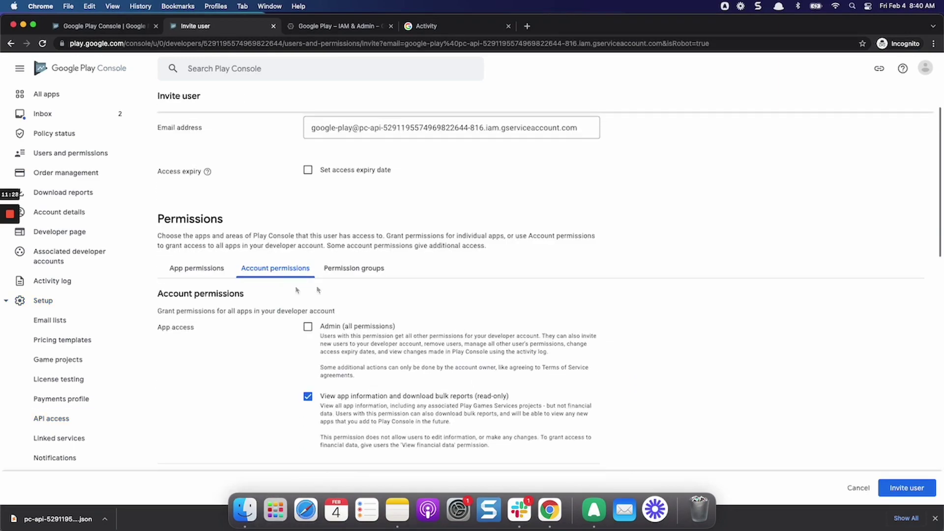
left_click(308, 327)
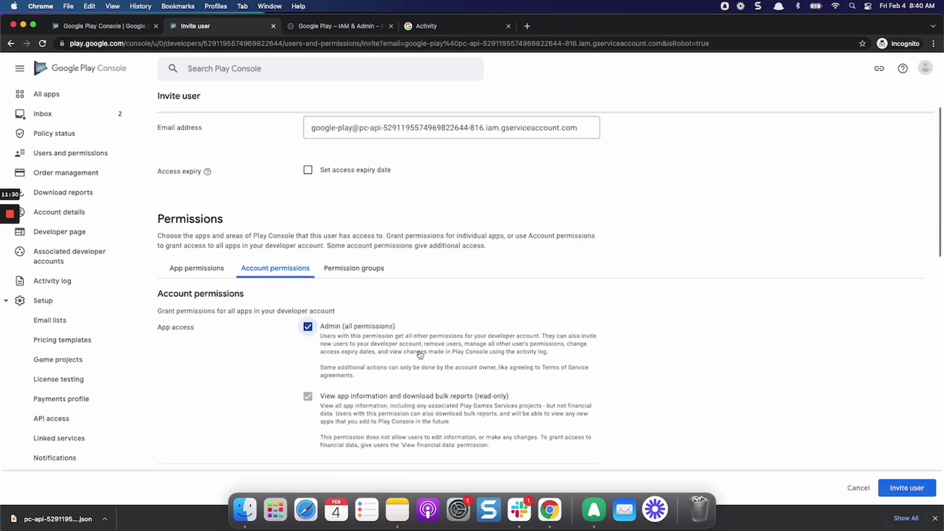
left_click(901, 488)
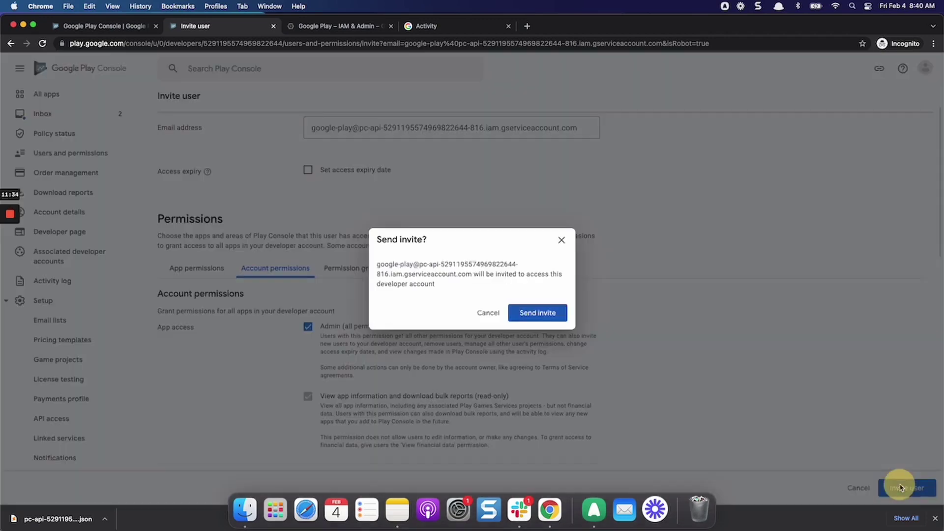
left_click(542, 315)
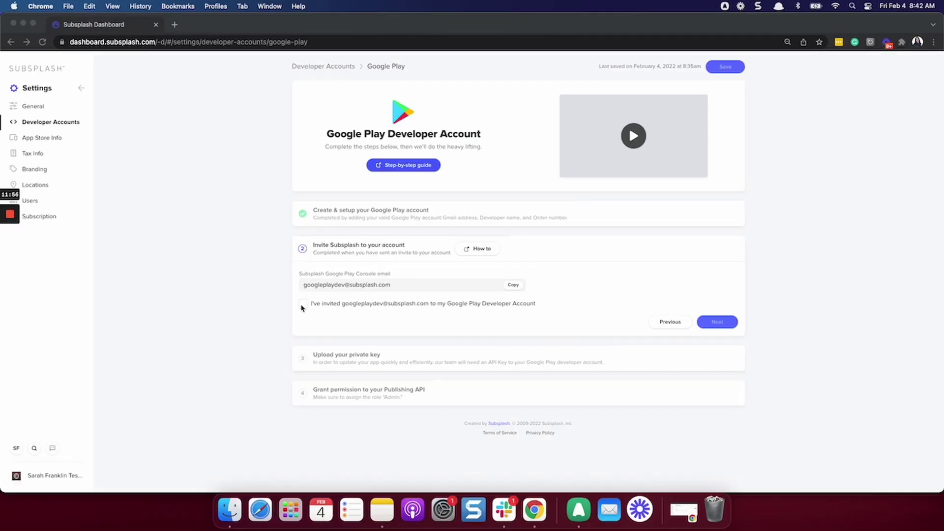
Step: Switch to the Subsplash Dashboard, confirm that Subsplash has been invited to the Google Play Developer Account, and continue to the private key upload
left_click(304, 306)
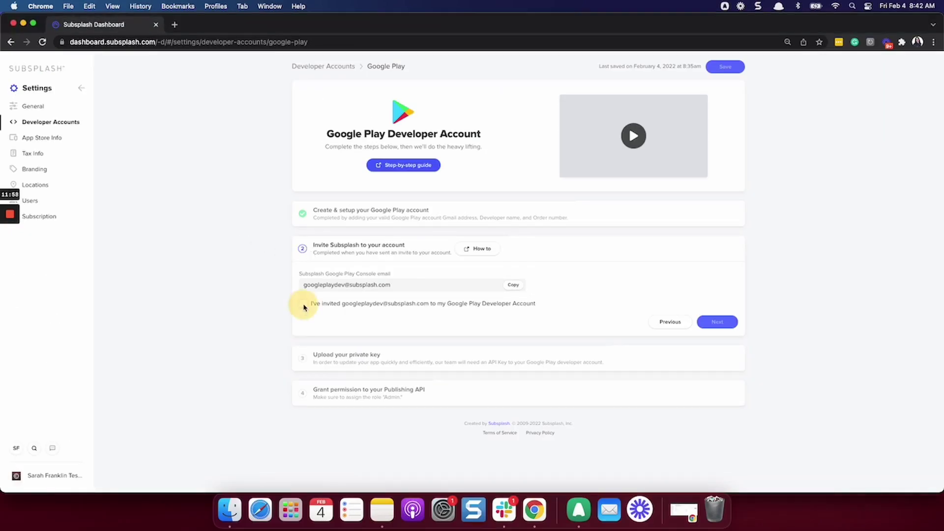
left_click(302, 304)
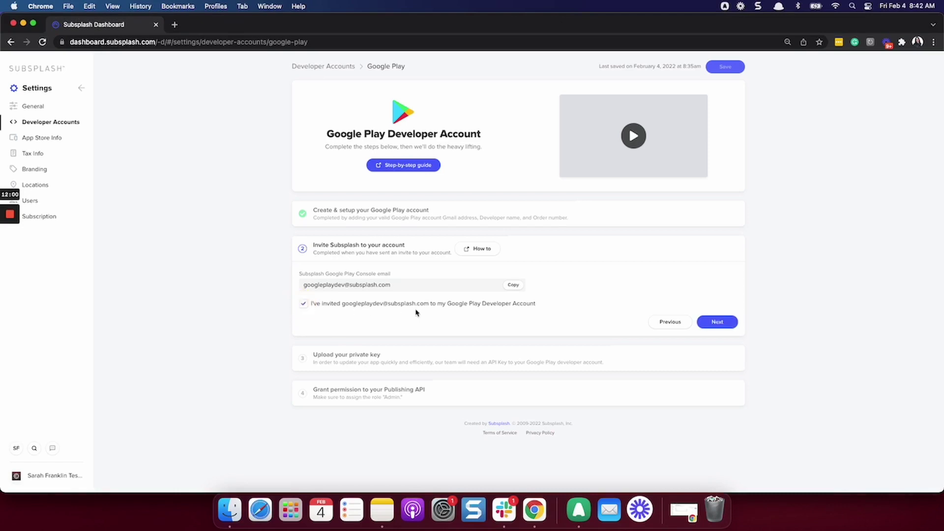
left_click(715, 322)
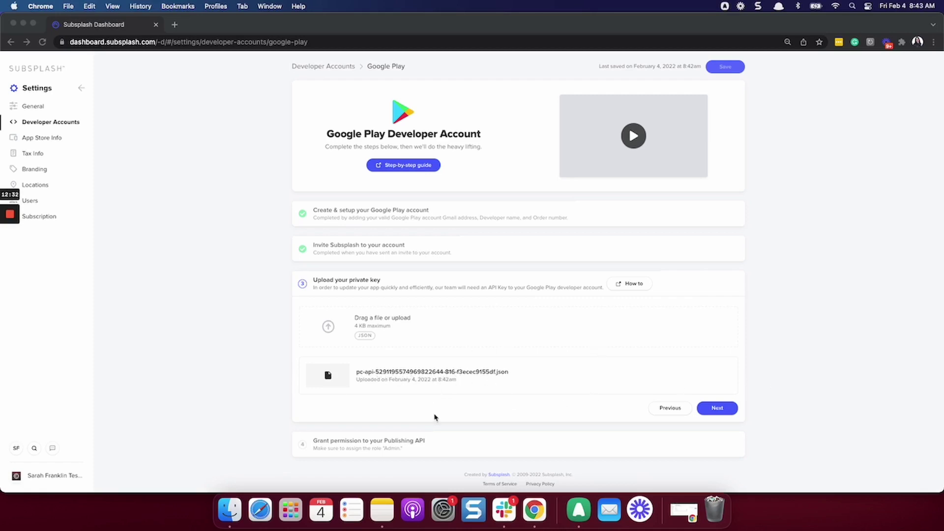
Step: Continue past the uploaded private key, confirm that account access was granted with the Admin role, and complete the setup
left_click(715, 410)
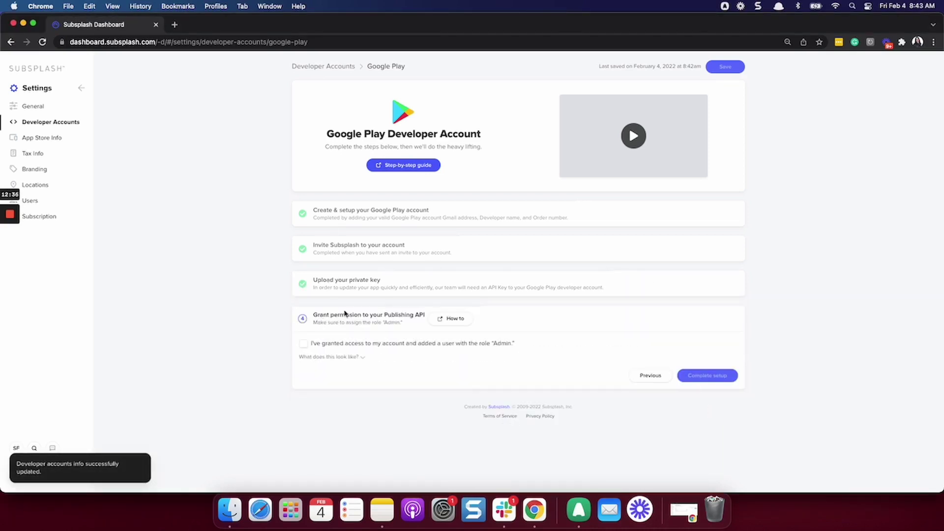
left_click(303, 346)
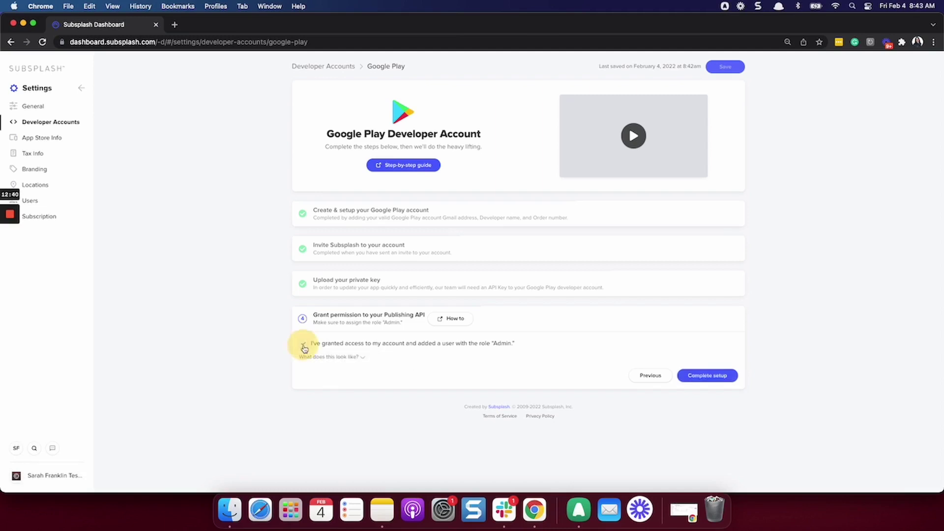
left_click(716, 377)
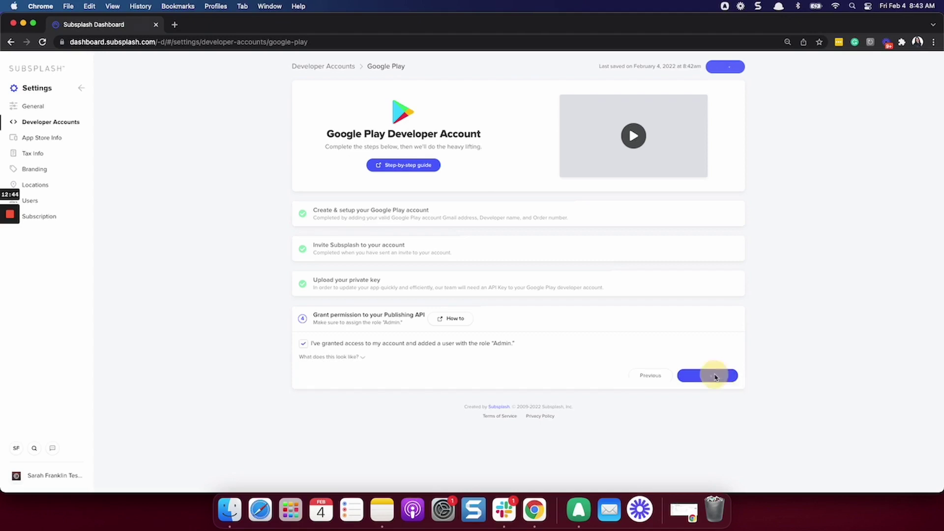